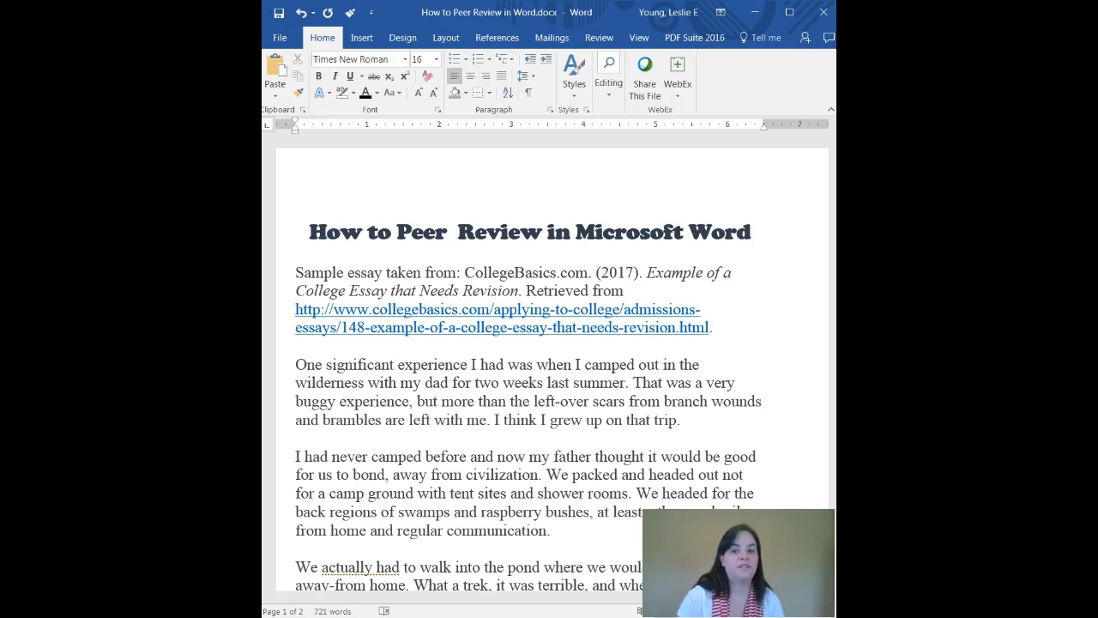
Turn on Track Changes for the document.
{"action": "left_click", "coordinate": [600, 38]}
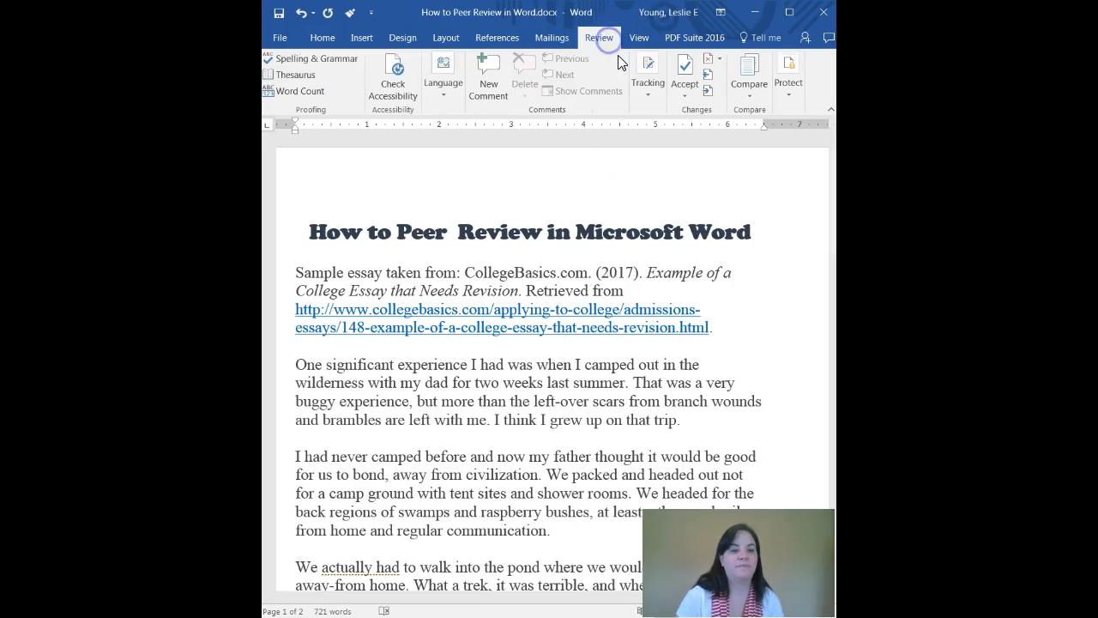
{"action": "left_click", "coordinate": [651, 100]}
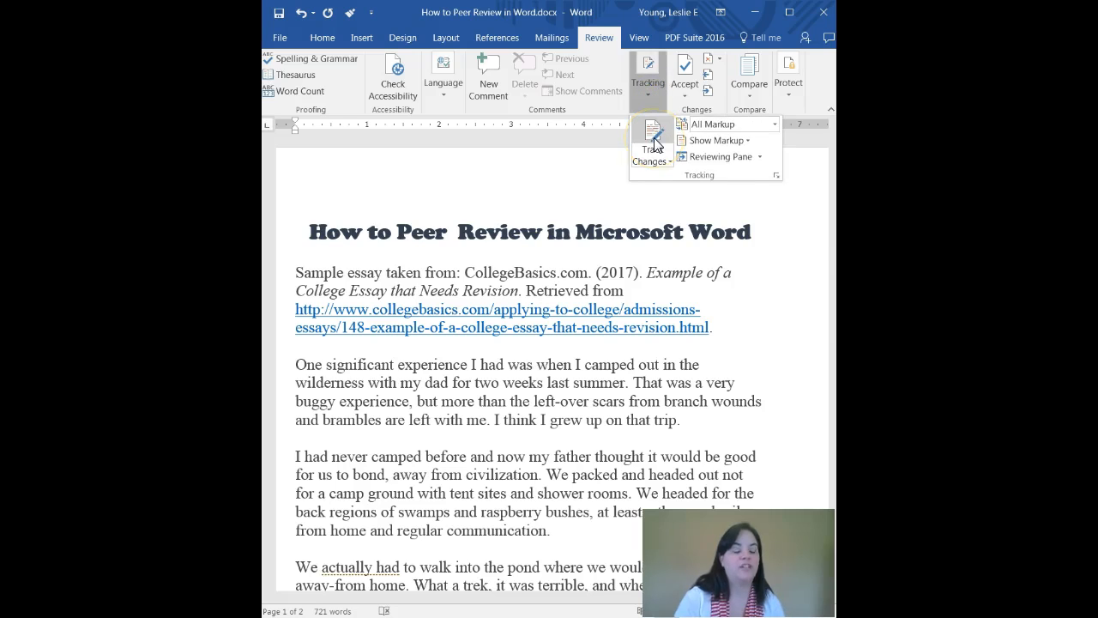
{"action": "left_click", "coordinate": [654, 139]}
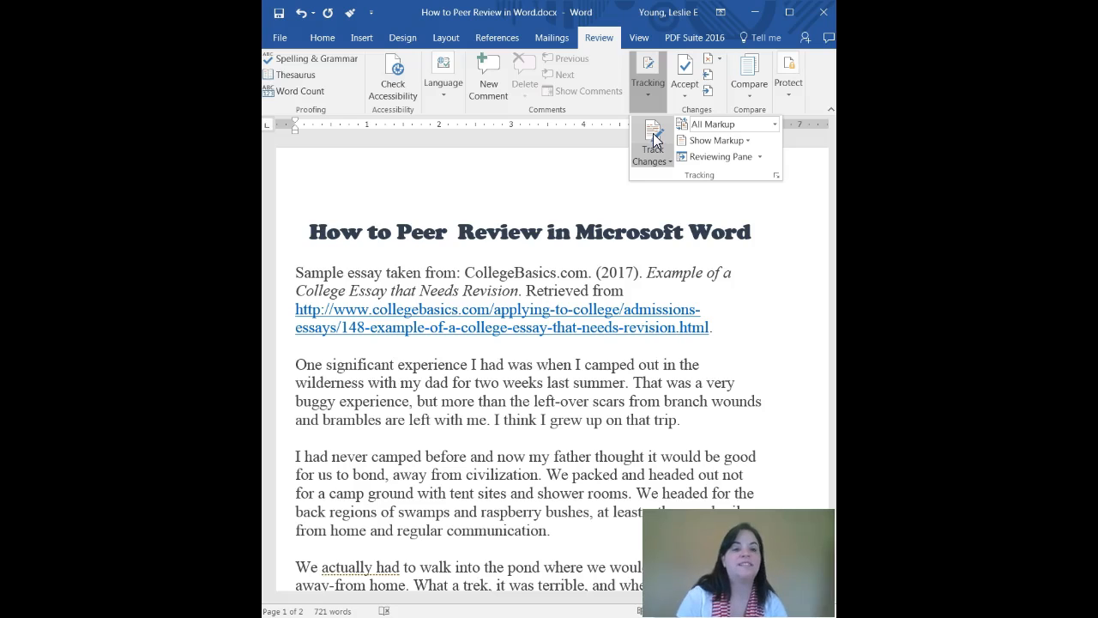
{"action": "left_click", "coordinate": [803, 247]}
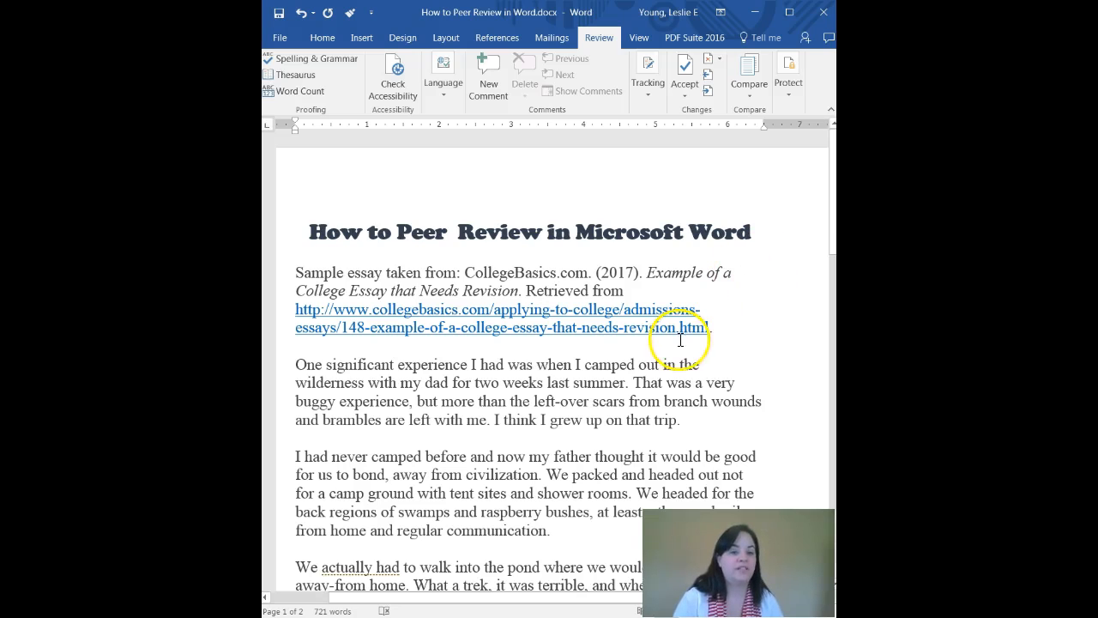
Replace the word "buggy" with "uncomfortable" in the essay's first paragraph as a tracked change.
{"action": "left_click", "coordinate": [765, 333]}
{"action": "scroll", "coordinate": [764, 333], "scroll_direction": "down", "scroll_amount": 3}
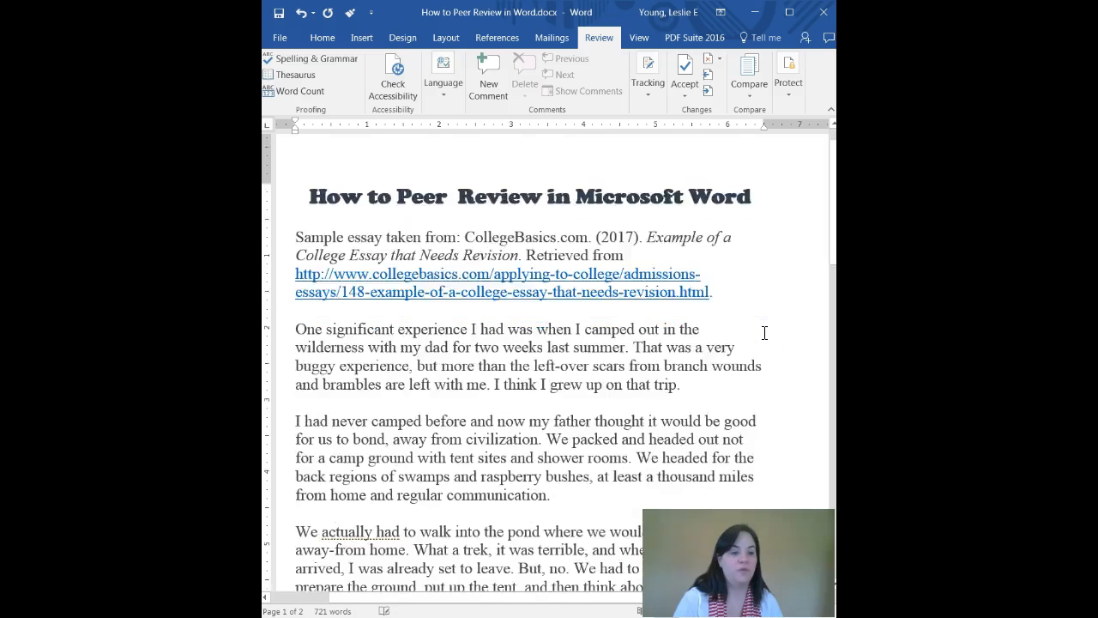
{"action": "left_click_drag", "start_coordinate": [336, 256], "coordinate": [296, 257]}
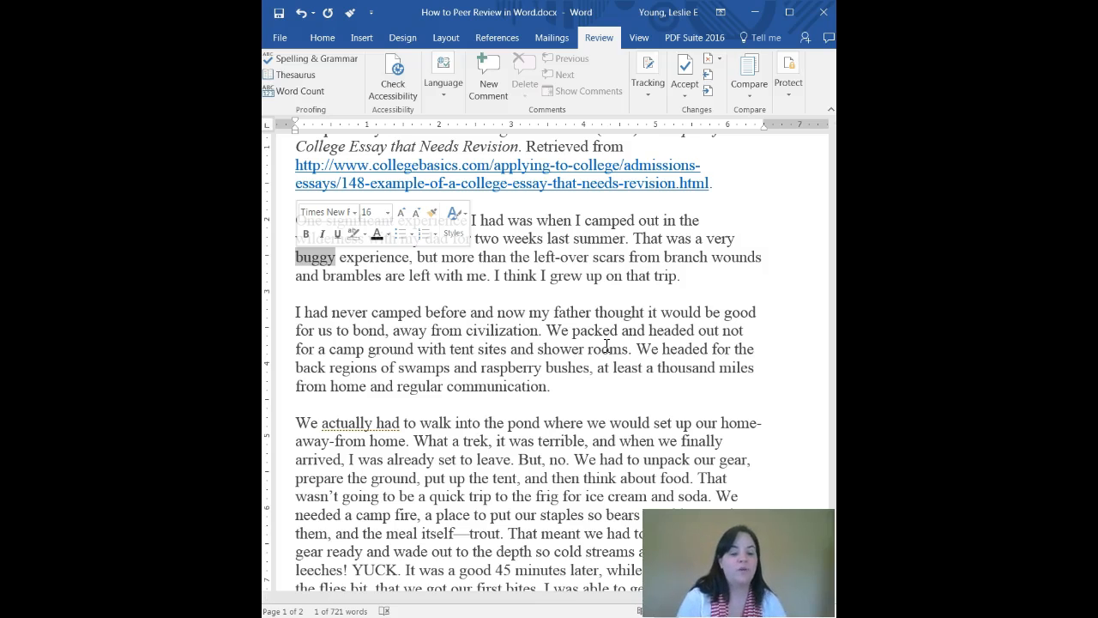
{"action": "type", "text": "uncomf"}
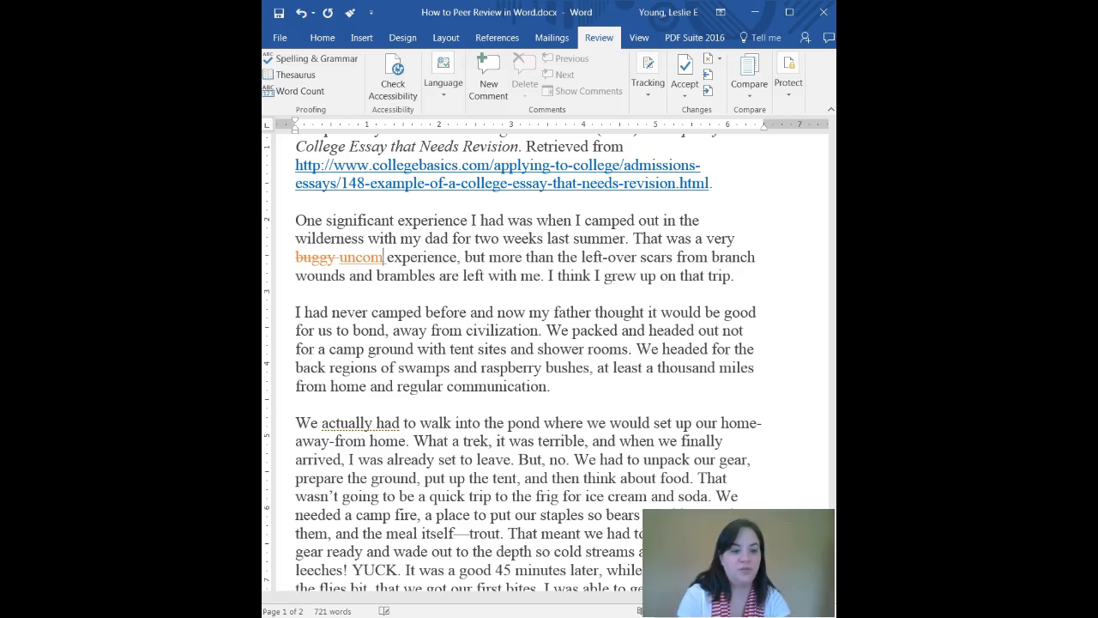
{"action": "type", "text": "ortable"}
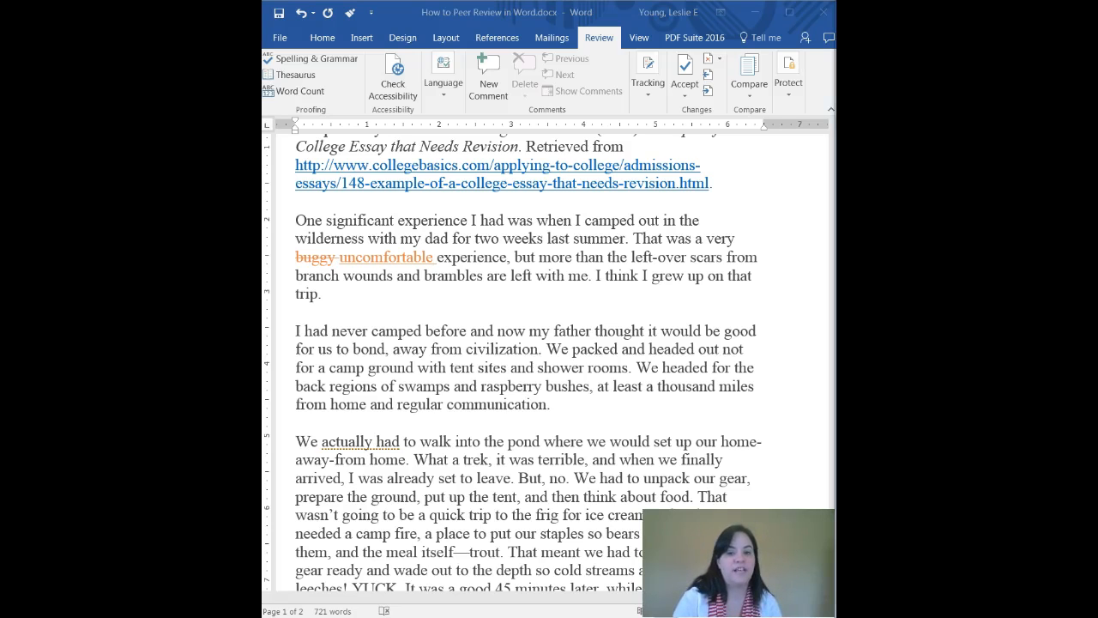
{"action": "left_click", "coordinate": [296, 331]}
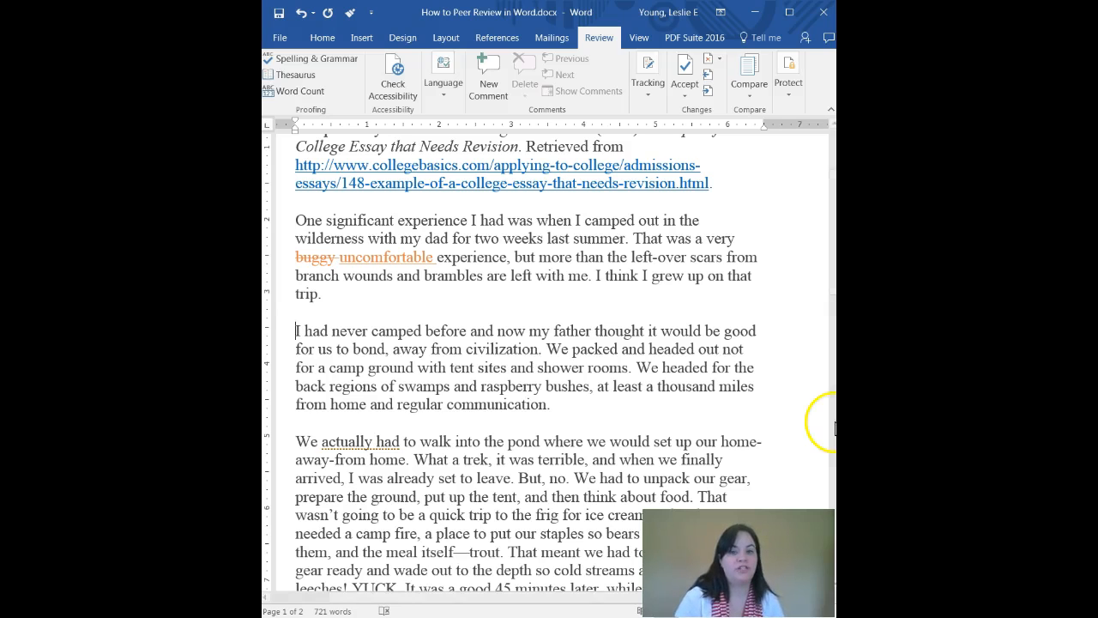
{"action": "left_click", "coordinate": [651, 91]}
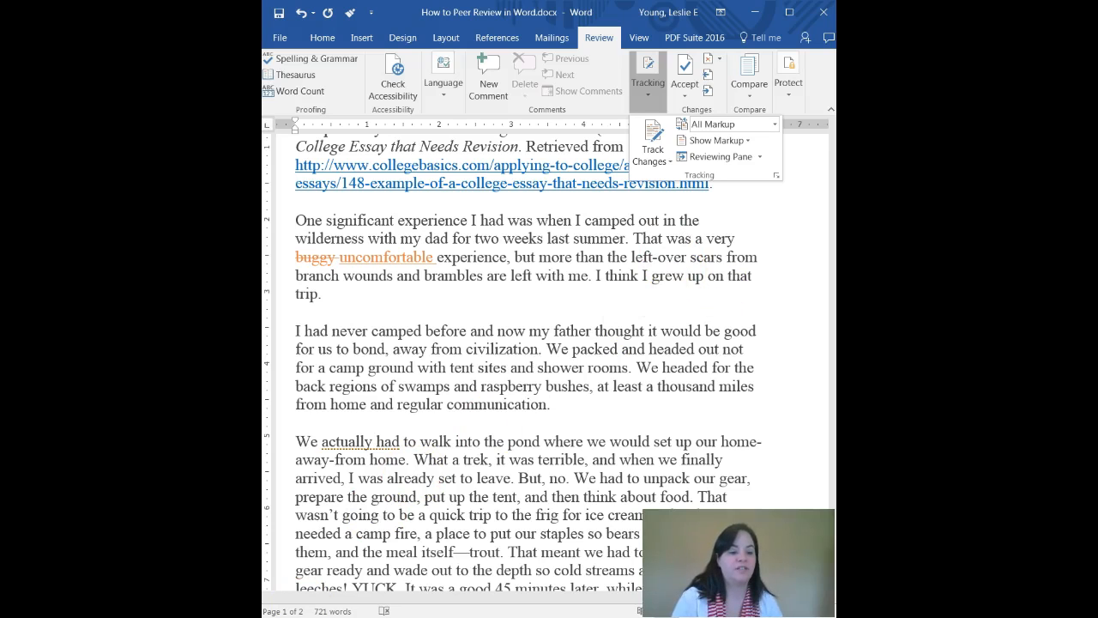
{"action": "left_click", "coordinate": [296, 331]}
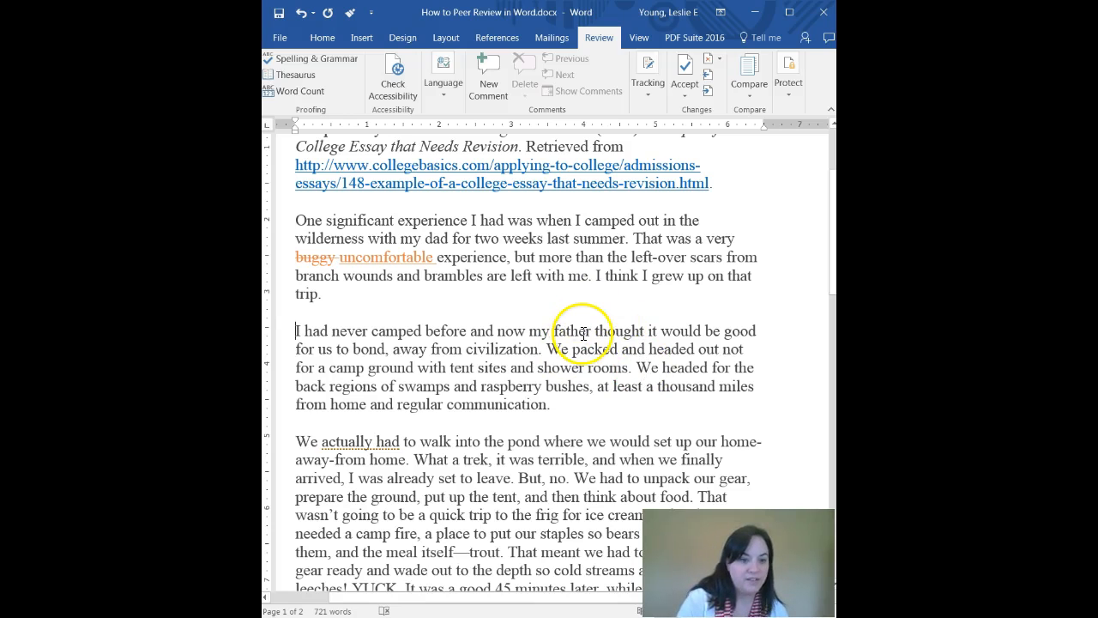
Comment on "civilization" in the second paragraph: "You need more detail in this paragraph to describe the camp site and explain how far you were from civilization.".
{"action": "left_click", "coordinate": [538, 350]}
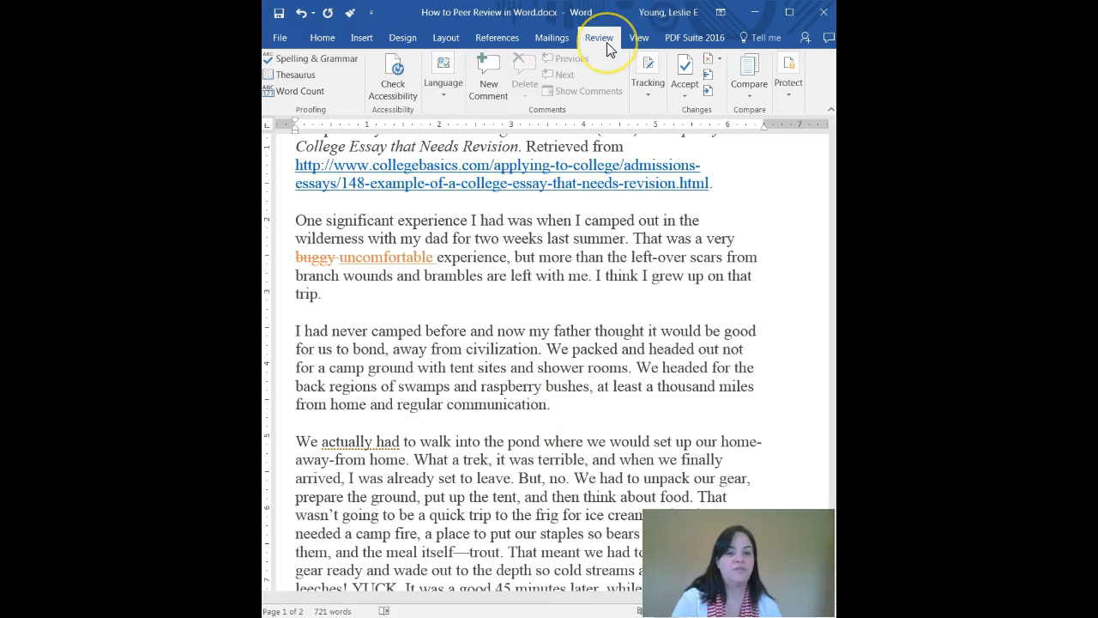
{"action": "left_click", "coordinate": [500, 70]}
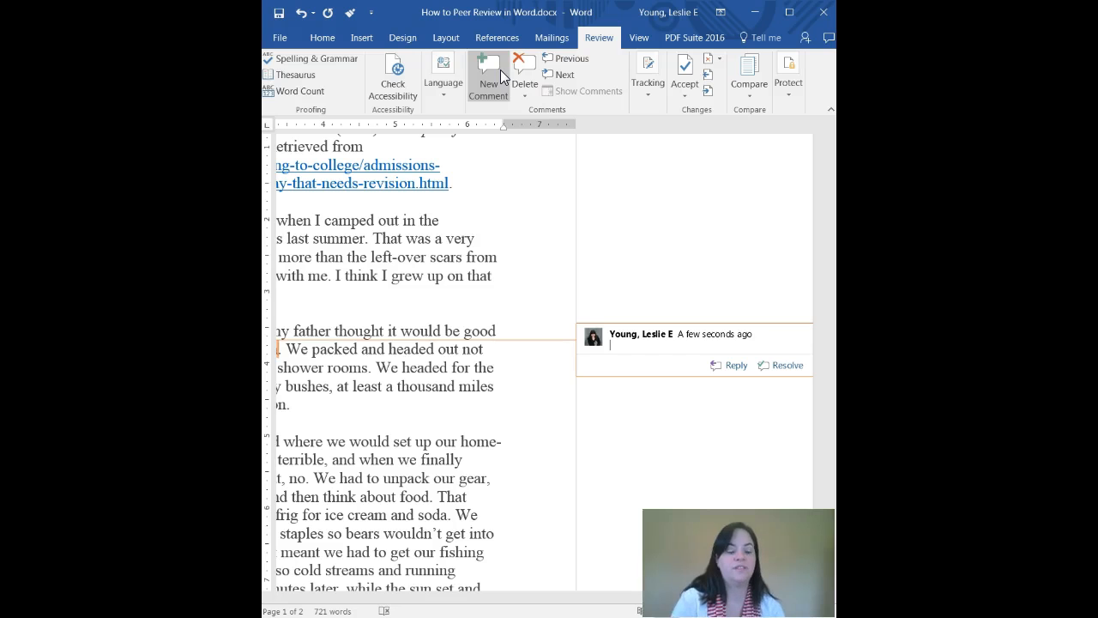
{"action": "mouse_move", "coordinate": [497, 598]}
{"action": "left_mouse_down"}
{"action": "mouse_move", "coordinate": [431, 594]}
{"action": "mouse_move", "coordinate": [503, 596]}
{"action": "mouse_move", "coordinate": [506, 605]}
{"action": "left_mouse_up"}
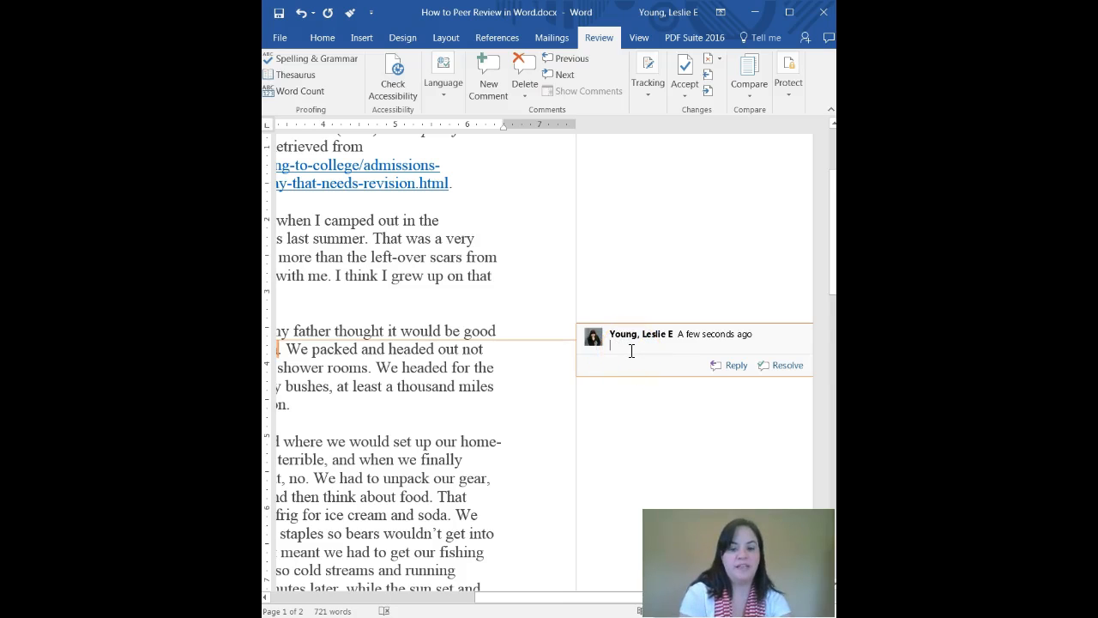
{"action": "type", "text": "You need more detail in thi sparagraph to dd"}
{"action": "key", "text": "BackSpace"}
{"action": "type", "text": "escribe the camp"}
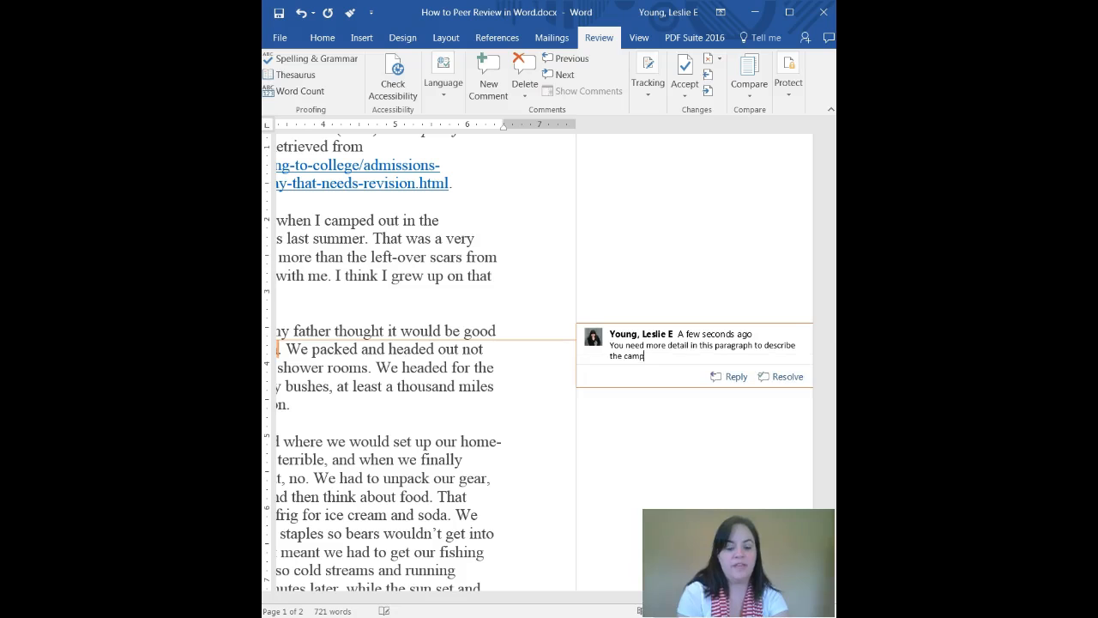
{"action": "type", "text": " site and"}
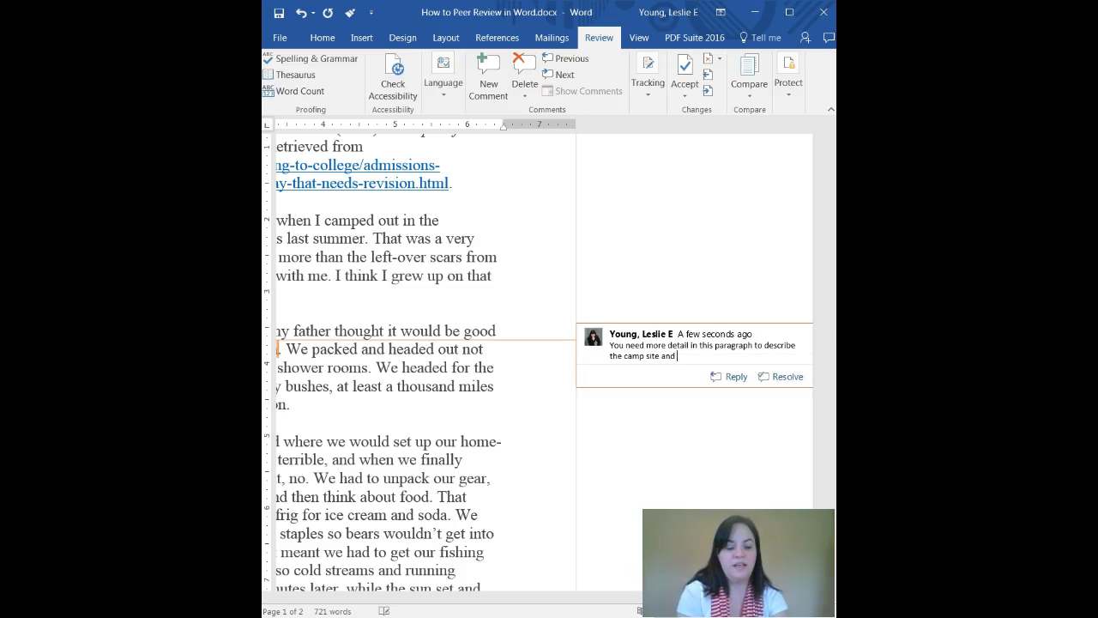
{"action": "type", "text": " explain how far"}
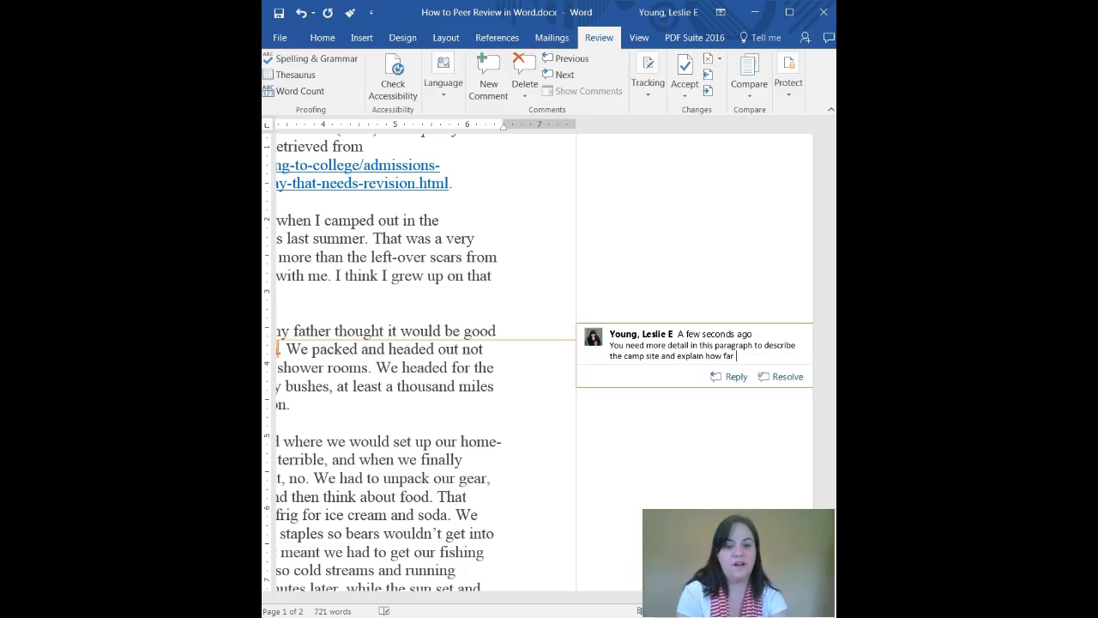
{"action": "type", "text": " you were from"}
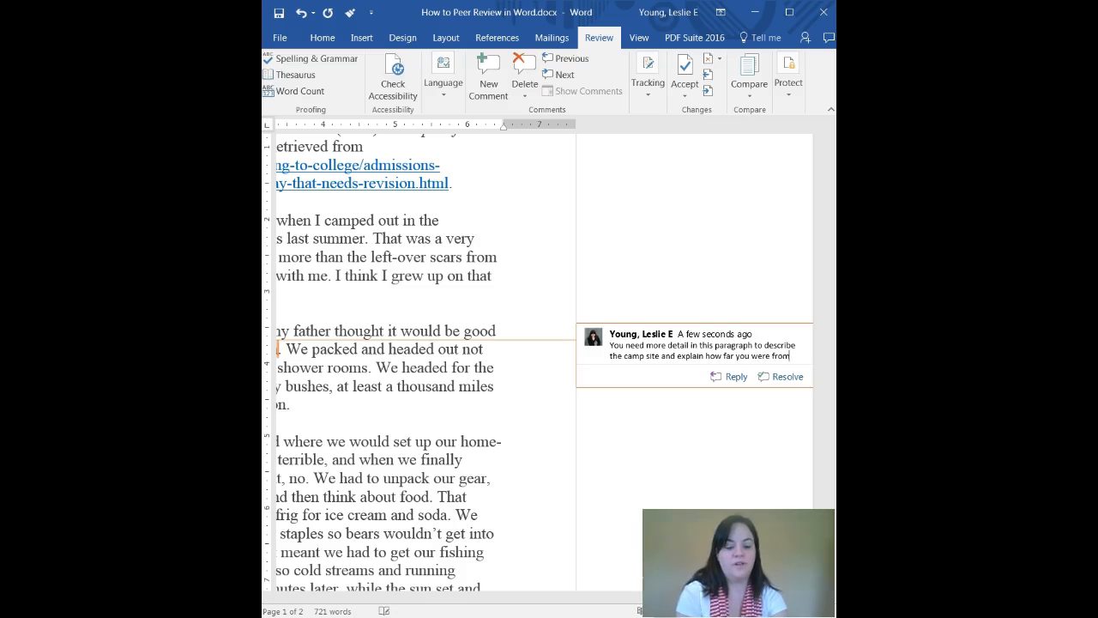
{"action": "type", "text": " civili"}
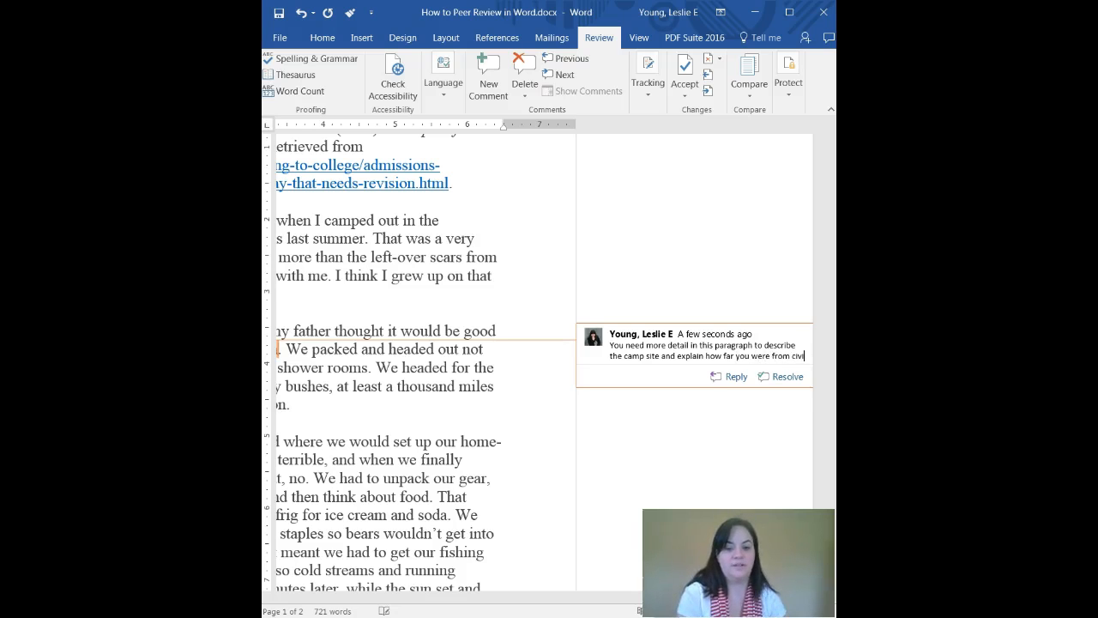
{"action": "type", "text": "zation."}
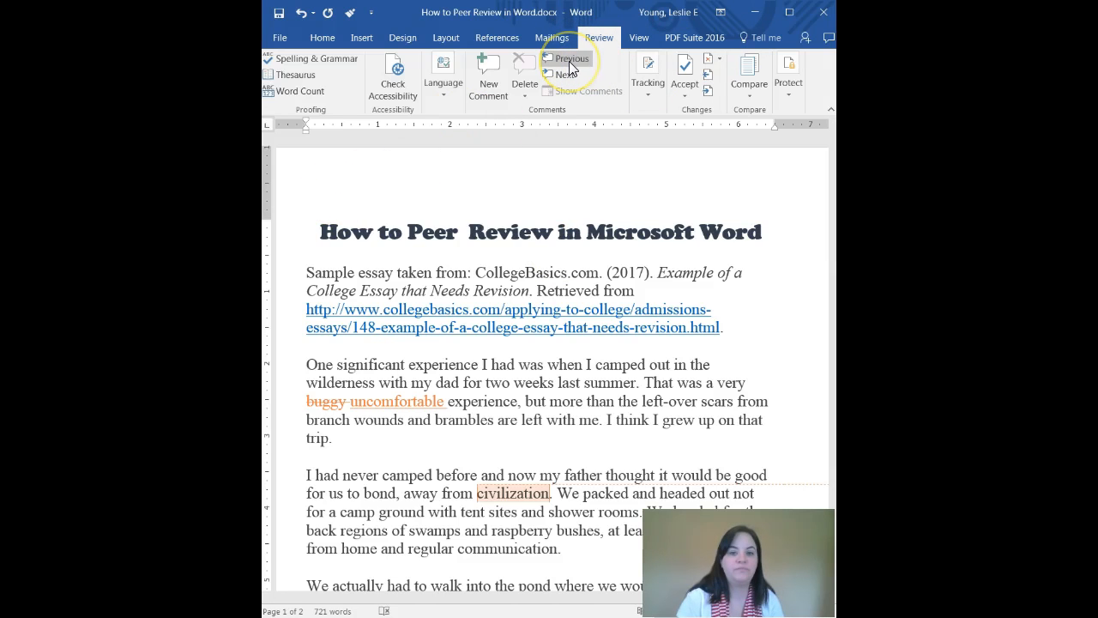
Set the document's tracked-changes display to All Markup.
{"action": "left_click", "coordinate": [649, 86]}
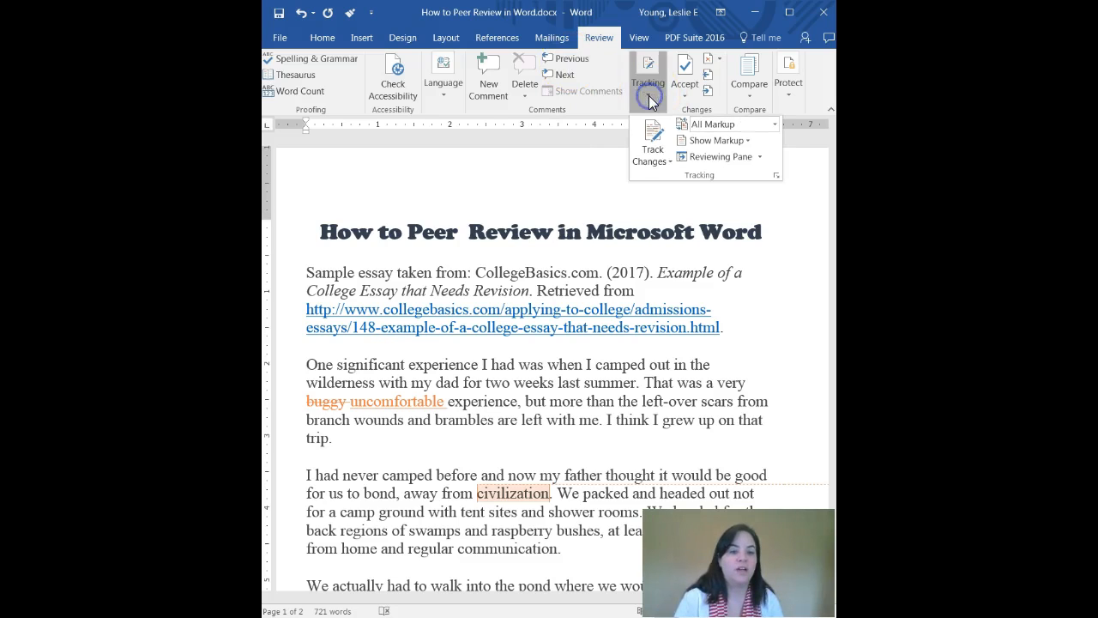
{"action": "left_click", "coordinate": [773, 124]}
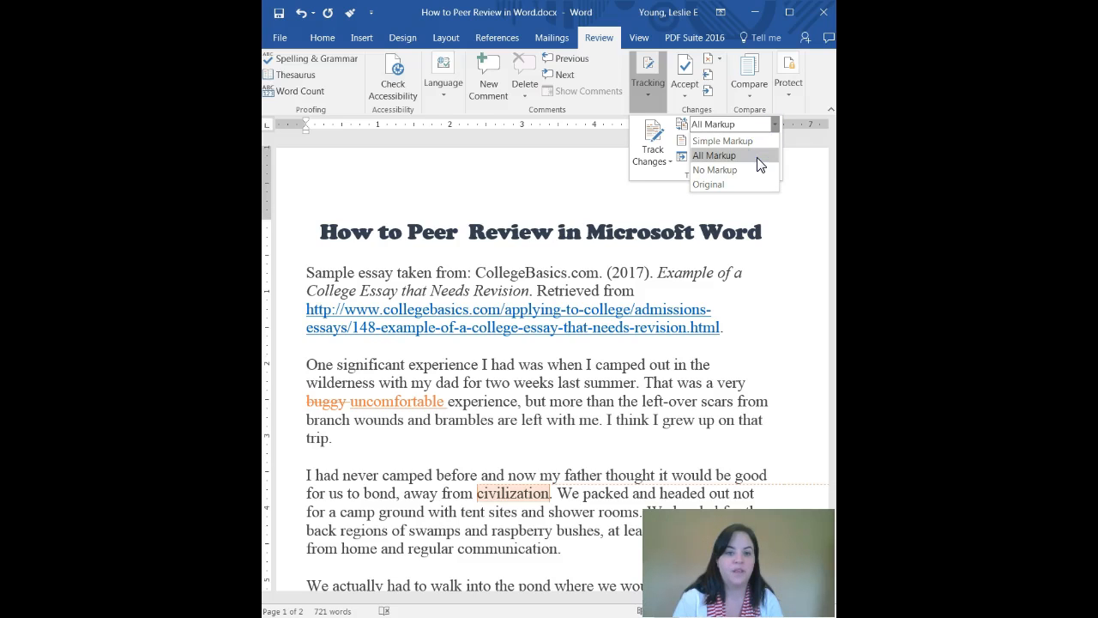
{"action": "left_click", "coordinate": [759, 162]}
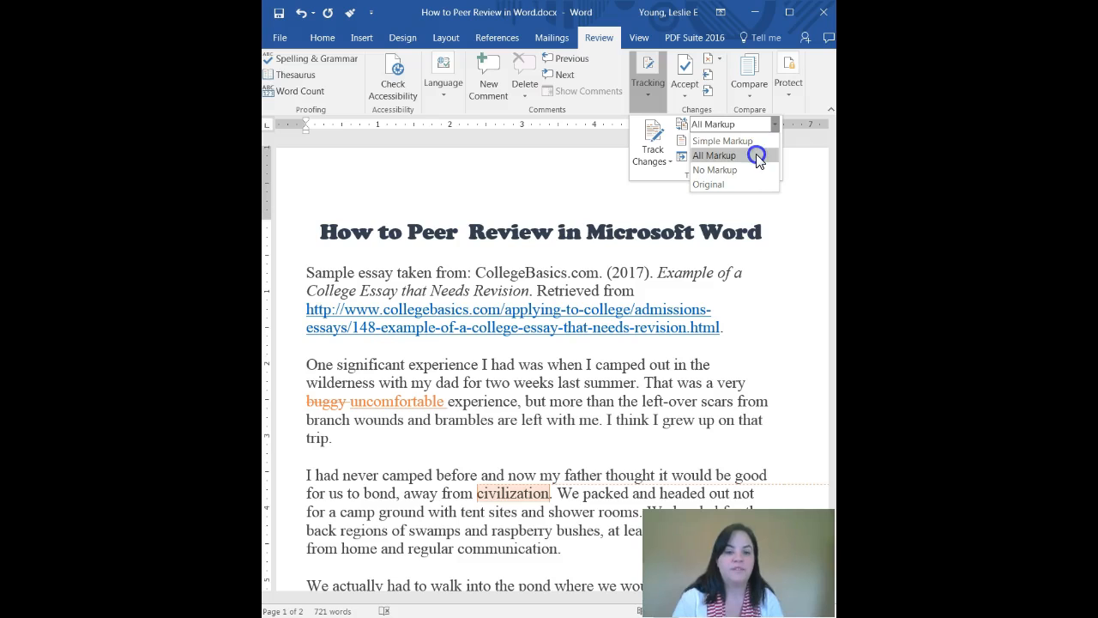
{"action": "left_click", "coordinate": [726, 282]}
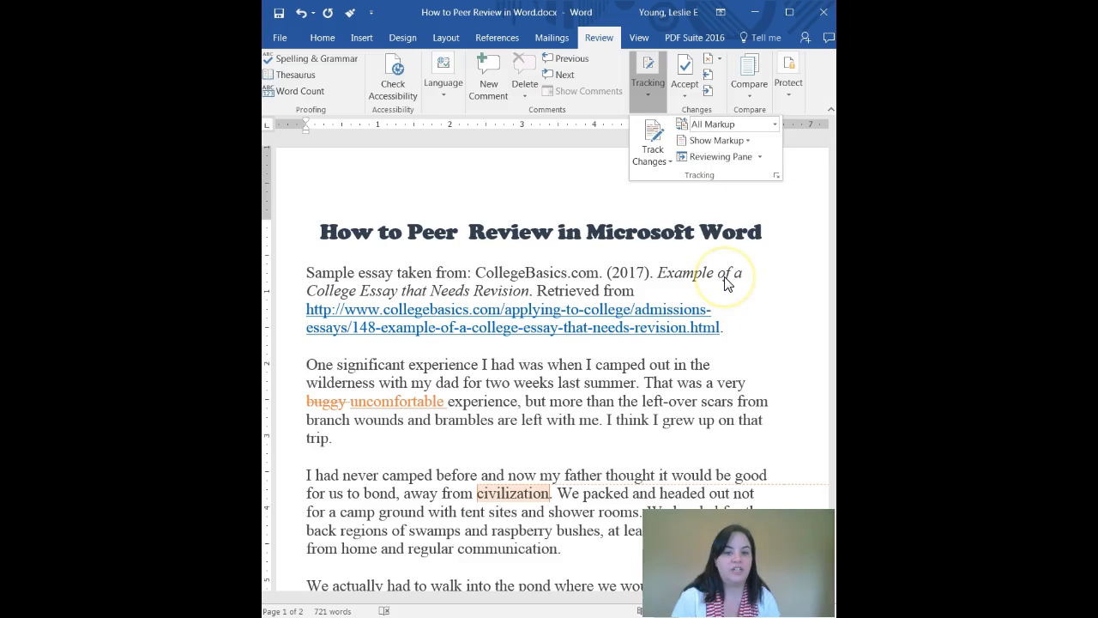
{"action": "left_click", "coordinate": [725, 278]}
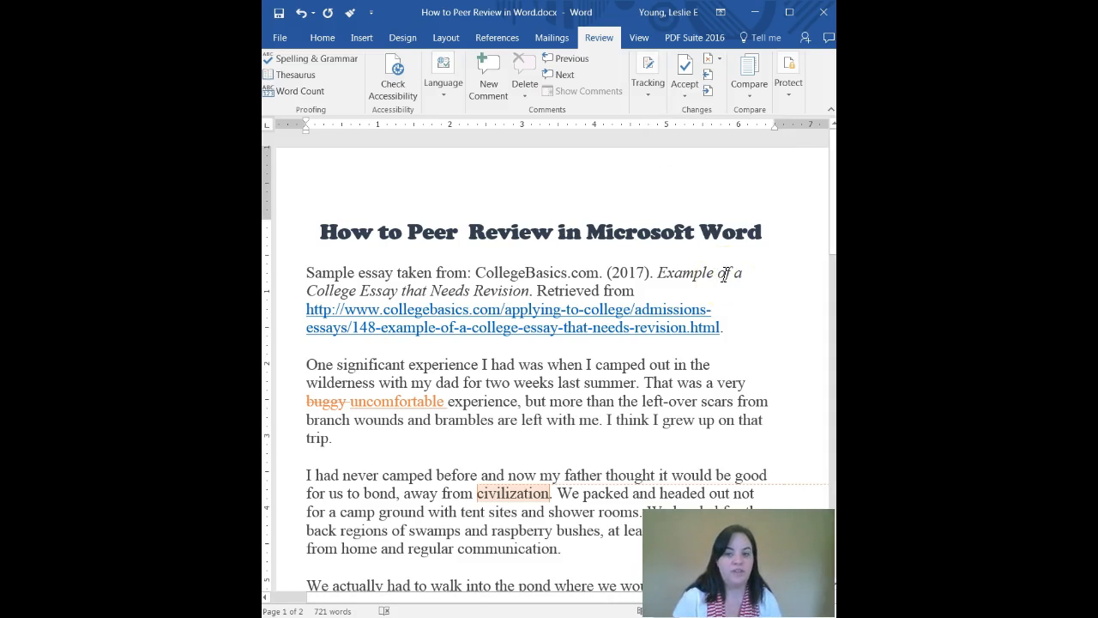
Examine the tracked edits and margin comments throughout the essay, including the comments on the second and third paragraphs.
{"action": "scroll", "coordinate": [725, 277], "scroll_direction": "down", "scroll_amount": 2}
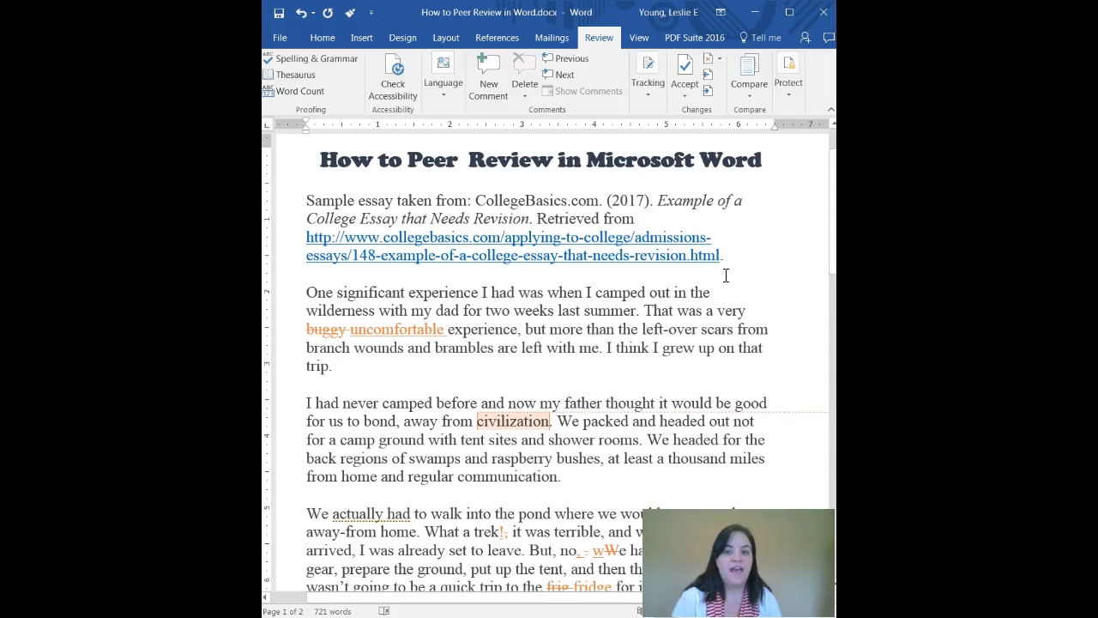
{"action": "scroll", "coordinate": [726, 275], "scroll_direction": "down", "scroll_amount": 2}
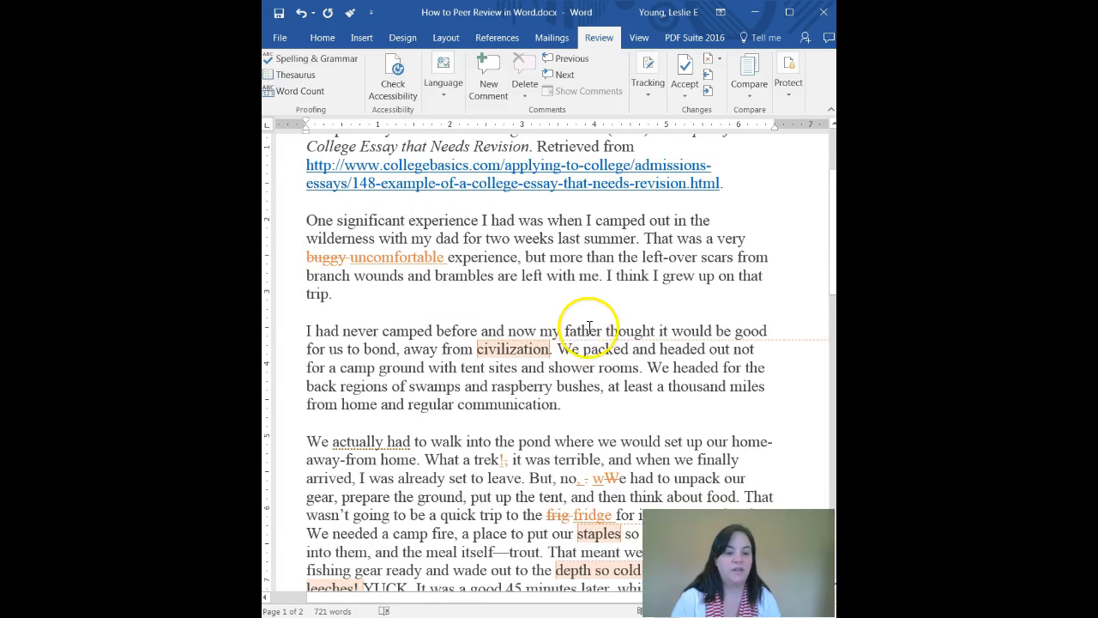
{"action": "scroll", "coordinate": [589, 326], "scroll_direction": "down", "scroll_amount": 3}
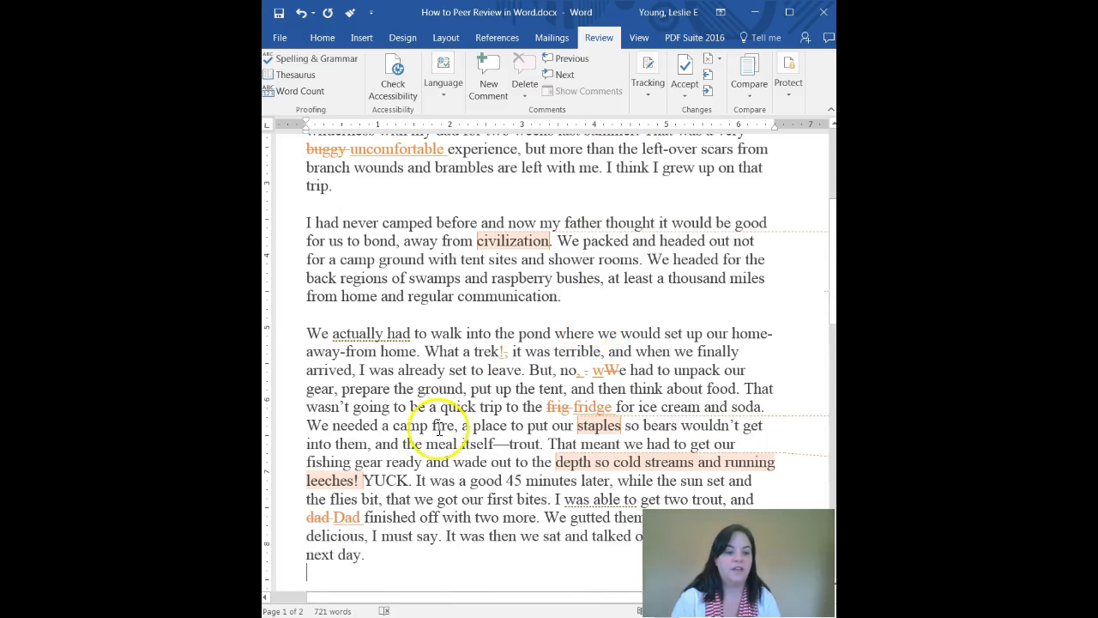
{"action": "scroll", "coordinate": [711, 375], "scroll_direction": "down", "scroll_amount": 9}
{"action": "scroll", "coordinate": [692, 152], "scroll_direction": "up", "scroll_amount": 5}
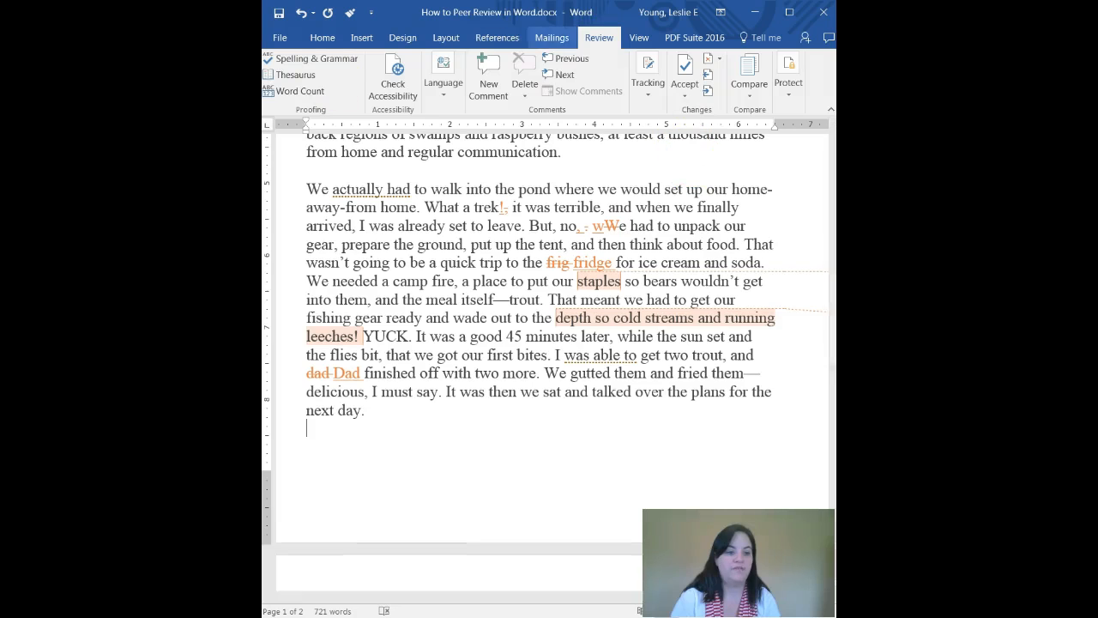
{"action": "scroll", "coordinate": [738, 296], "scroll_direction": "up", "scroll_amount": 3}
{"action": "scroll", "coordinate": [463, 558], "scroll_direction": "up", "scroll_amount": 1}
{"action": "left_click_drag", "start_coordinate": [454, 598], "coordinate": [591, 598]}
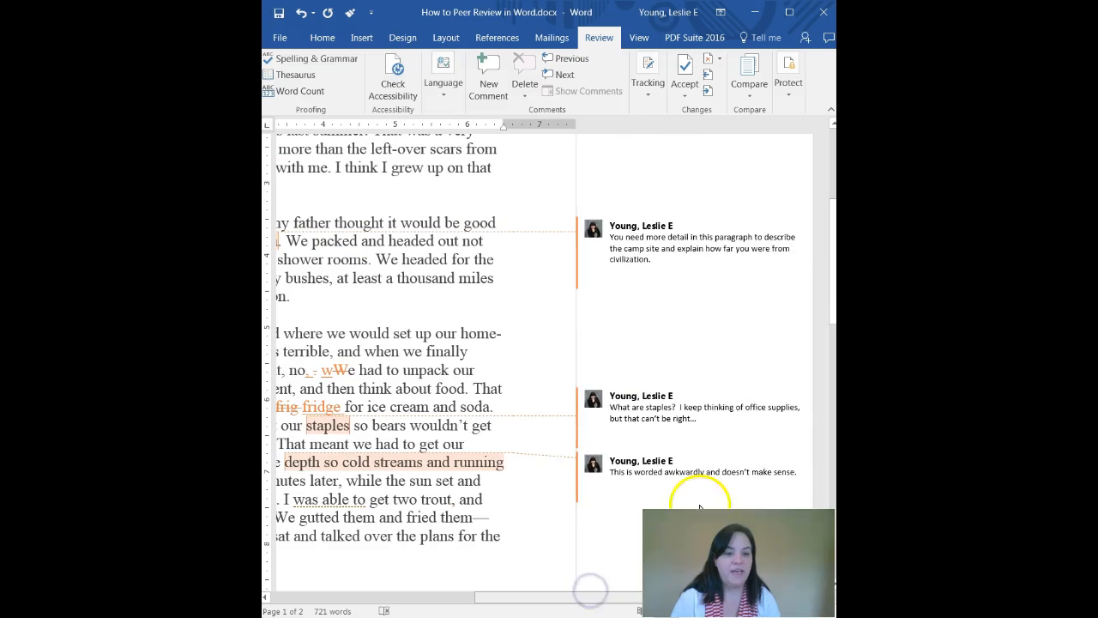
{"action": "scroll", "coordinate": [729, 258], "scroll_direction": "down", "scroll_amount": 5}
{"action": "scroll", "coordinate": [727, 261], "scroll_direction": "up", "scroll_amount": 6}
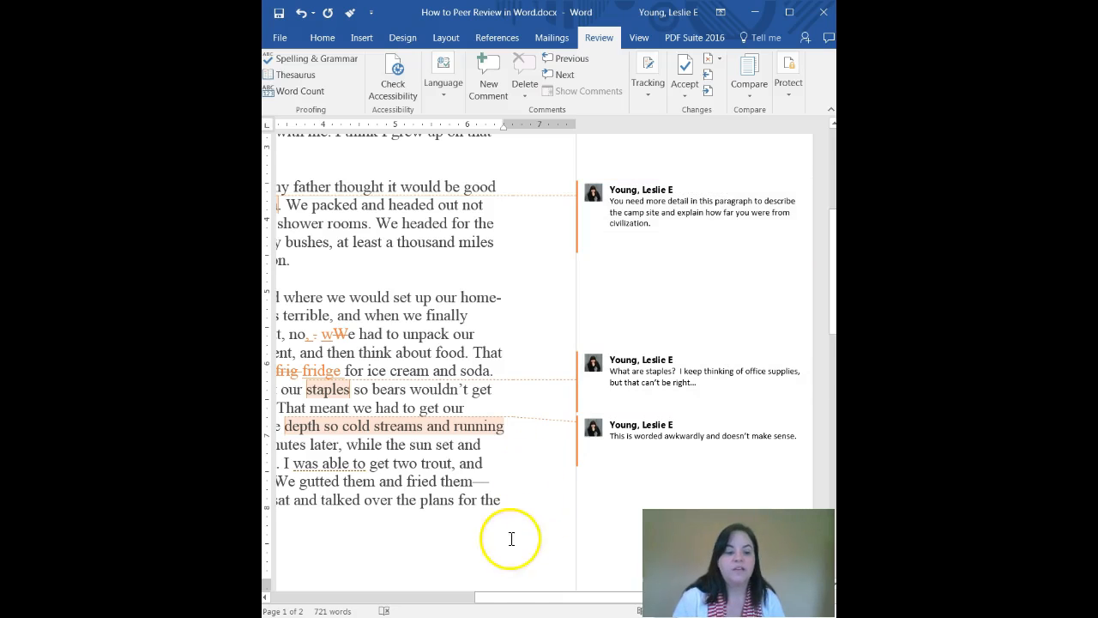
{"action": "left_click_drag", "start_coordinate": [515, 607], "coordinate": [279, 592]}
{"action": "scroll", "coordinate": [584, 334], "scroll_direction": "up", "scroll_amount": 5}
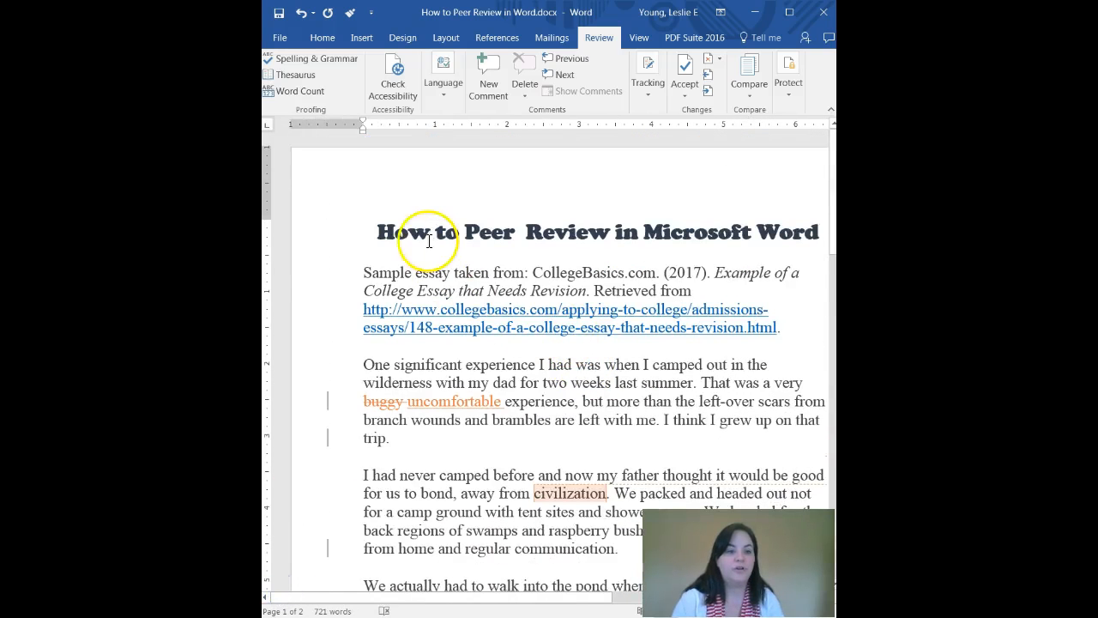
Place the cursor before the document title and look at the options for accepting tracked changes.
{"action": "left_click", "coordinate": [374, 228]}
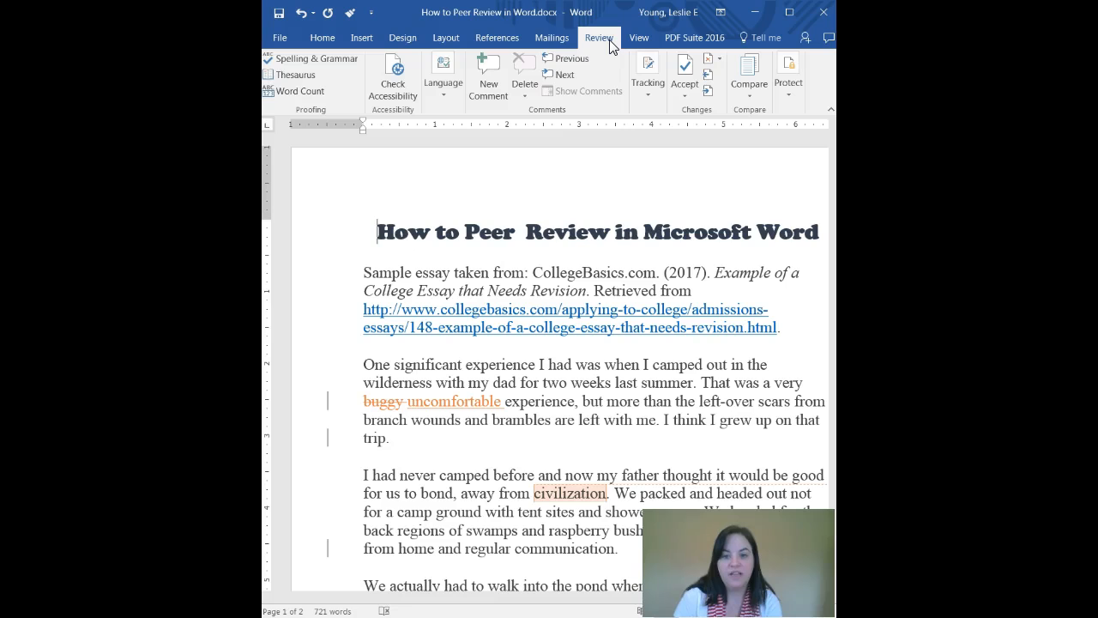
{"action": "left_click", "coordinate": [686, 90]}
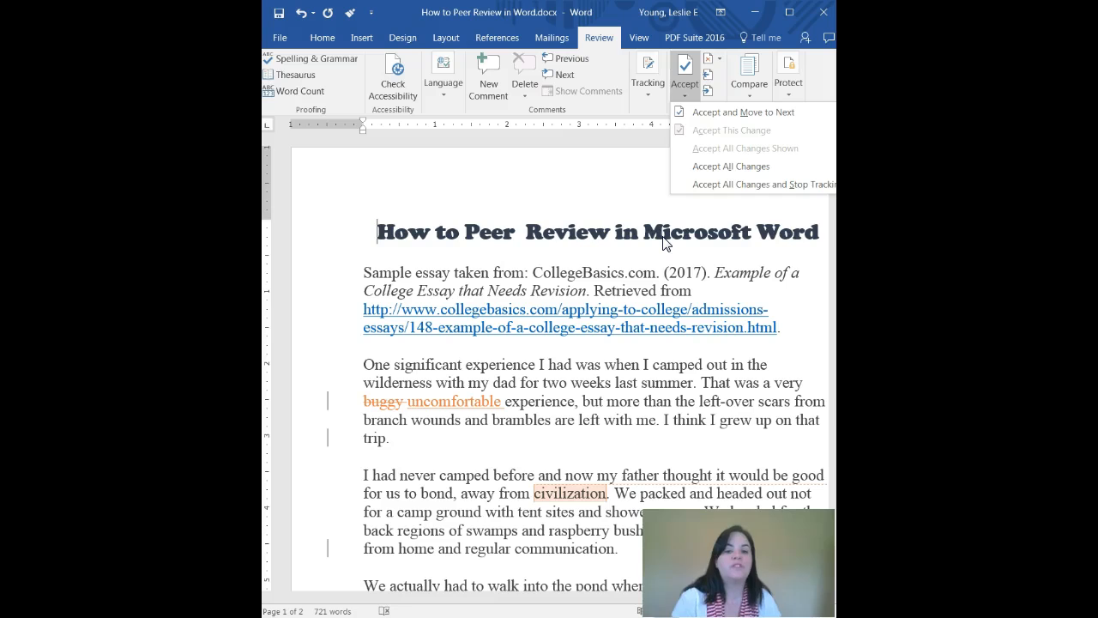
{"action": "left_click", "coordinate": [643, 221]}
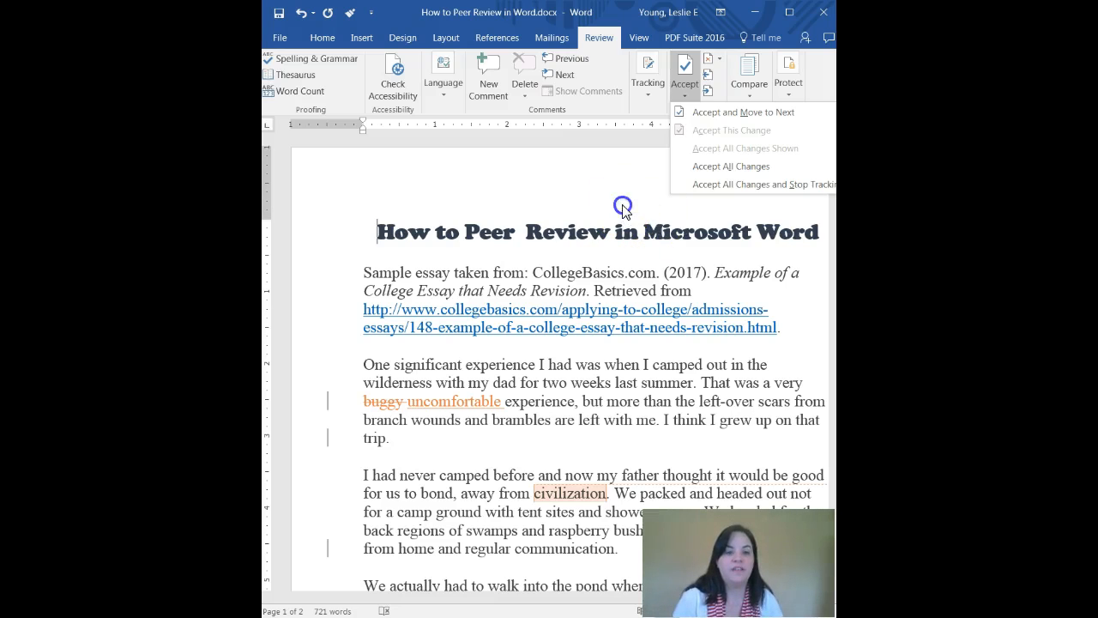
Starting from before the title, reject the tracked replacement of "buggy" with "uncomfortable" in the first paragraph.
{"action": "left_click", "coordinate": [711, 78]}
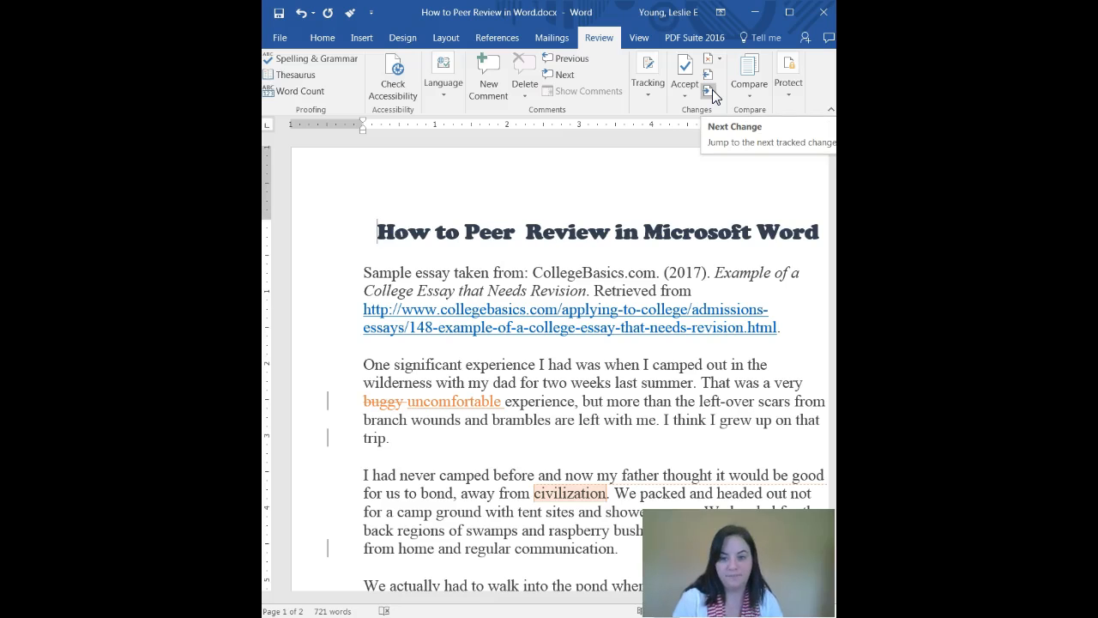
{"action": "left_click", "coordinate": [375, 232]}
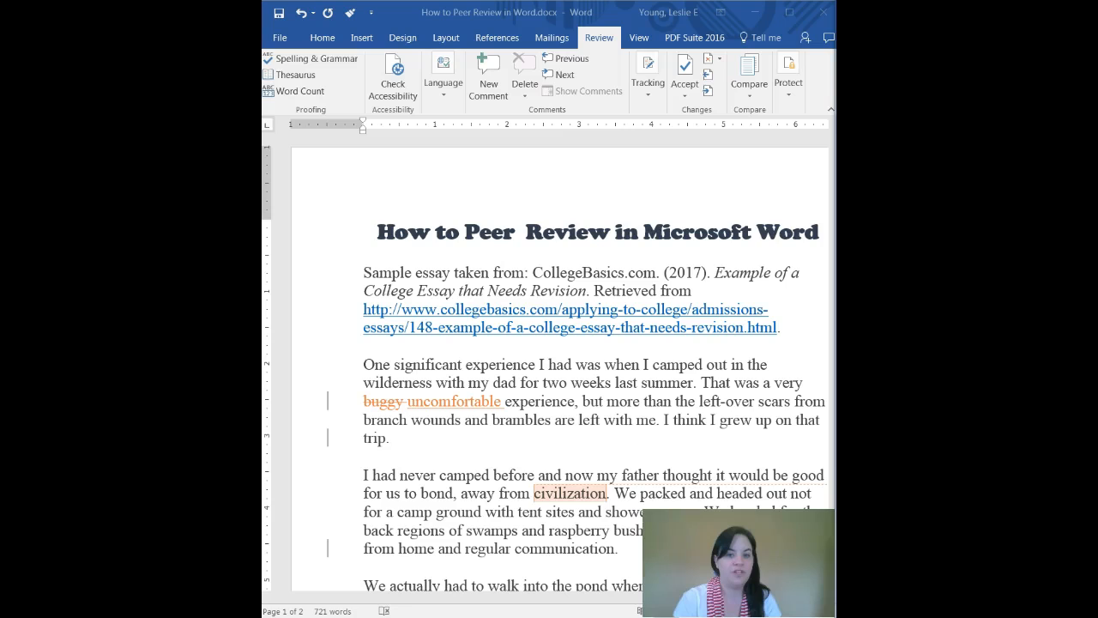
{"action": "left_click", "coordinate": [710, 62]}
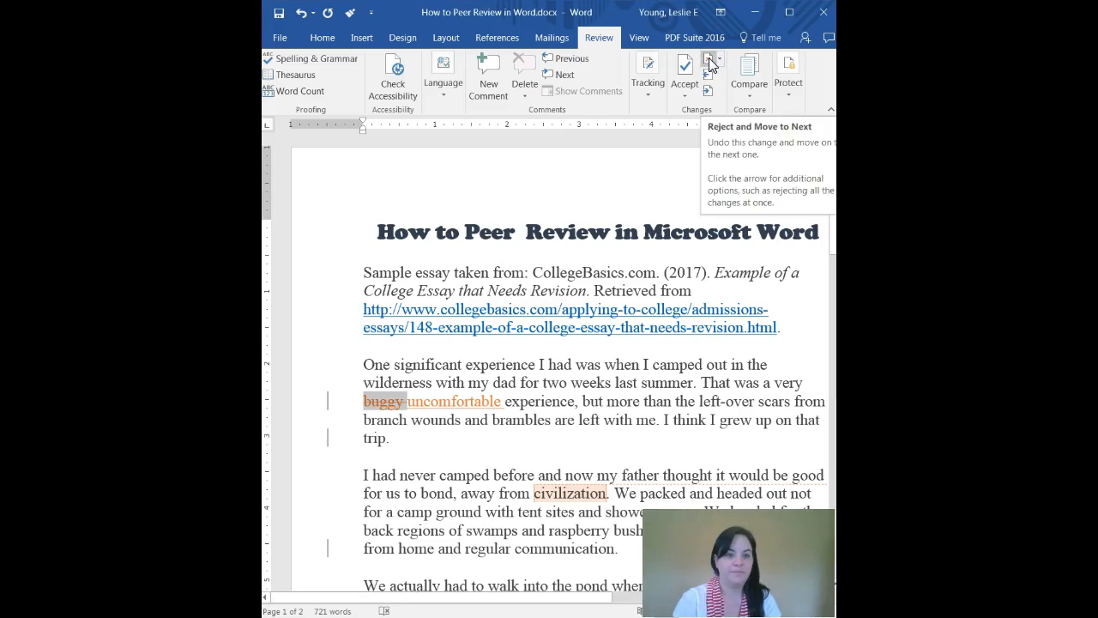
{"action": "left_click", "coordinate": [710, 61]}
{"action": "left_click", "coordinate": [710, 62]}
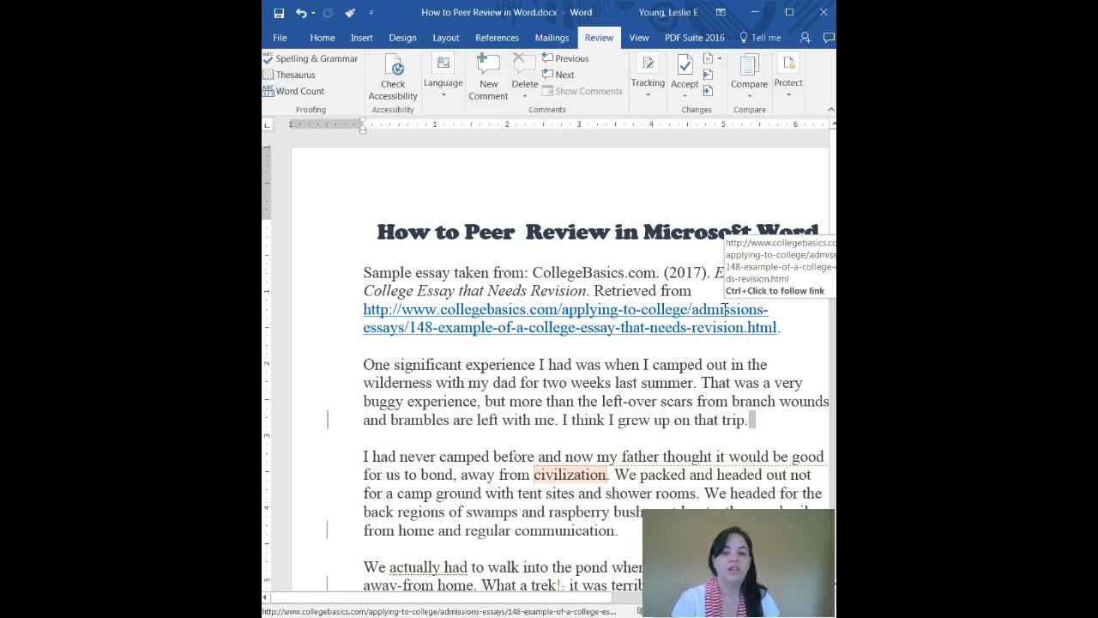
Go to the comment on "civilization" in the second paragraph and mark it as resolved.
{"action": "left_click", "coordinate": [708, 91]}
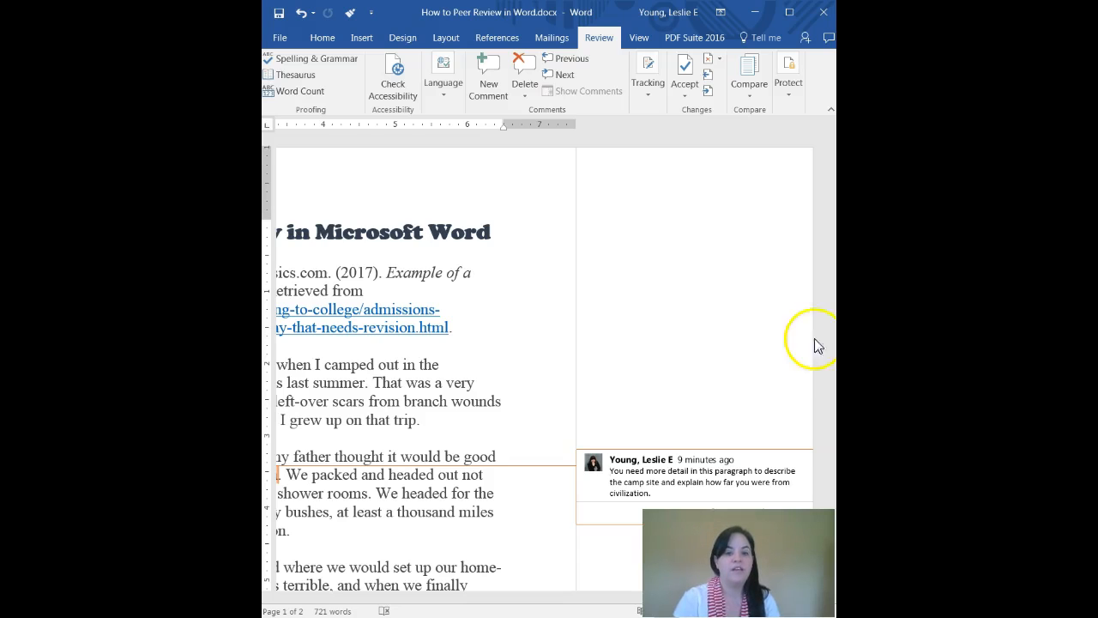
{"action": "left_click_drag", "start_coordinate": [830, 233], "coordinate": [829, 296]}
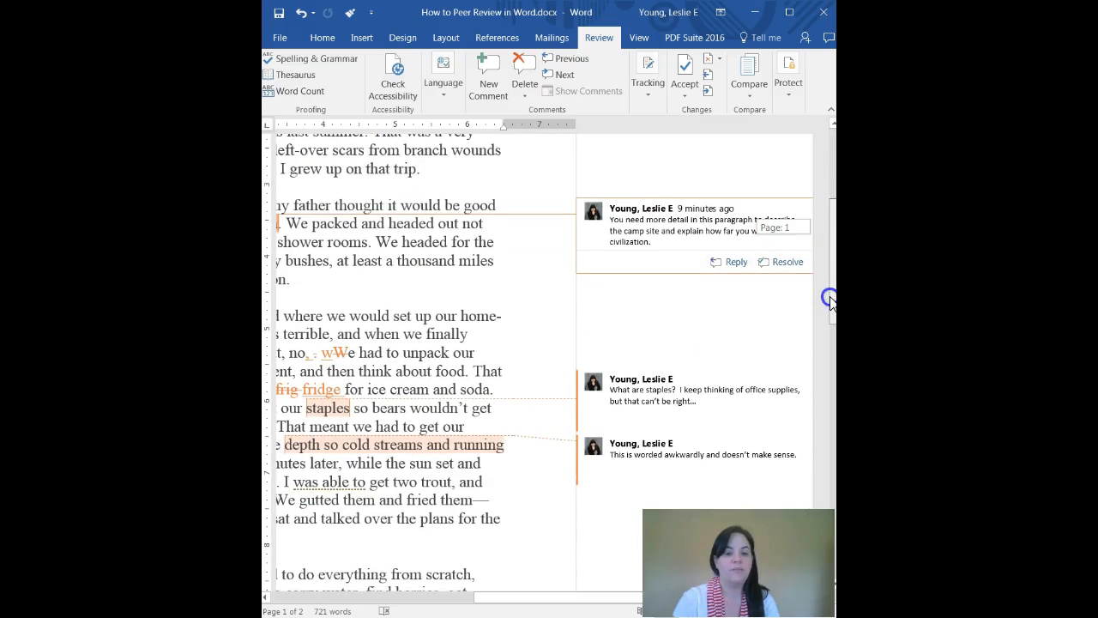
{"action": "left_click", "coordinate": [780, 261]}
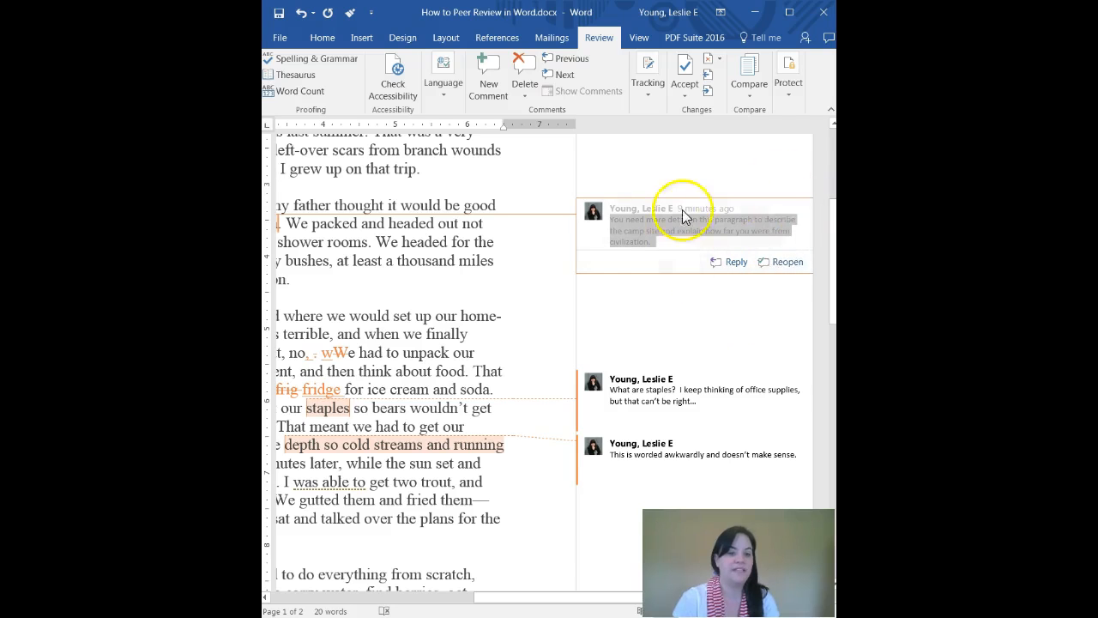
Delete the comment on "staples" that asks what staples are.
{"action": "left_click", "coordinate": [717, 375]}
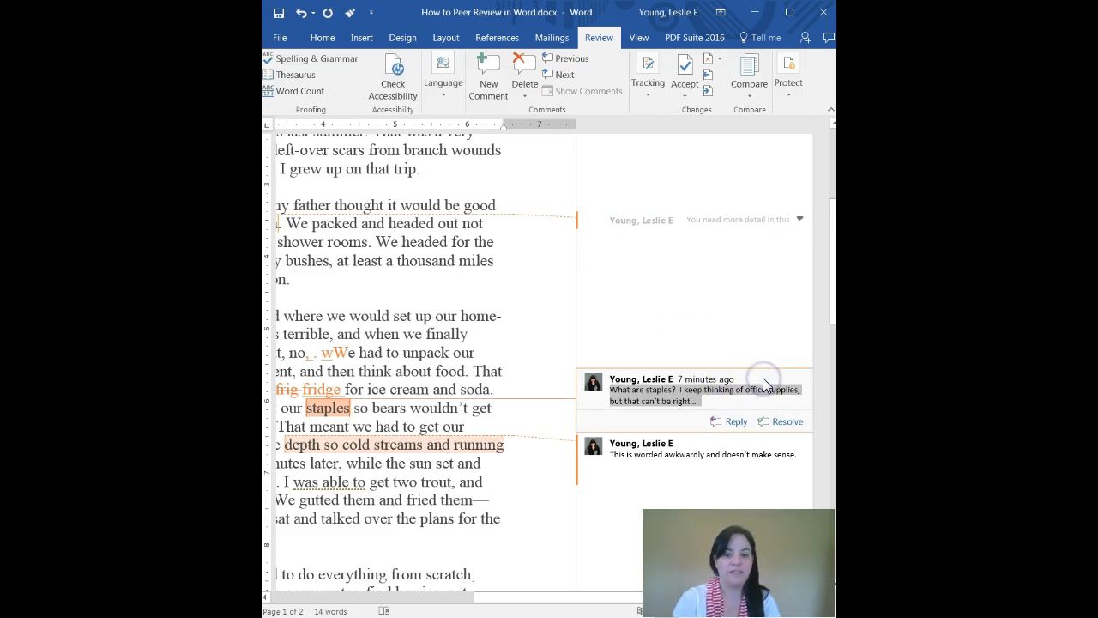
{"action": "left_click", "coordinate": [782, 423]}
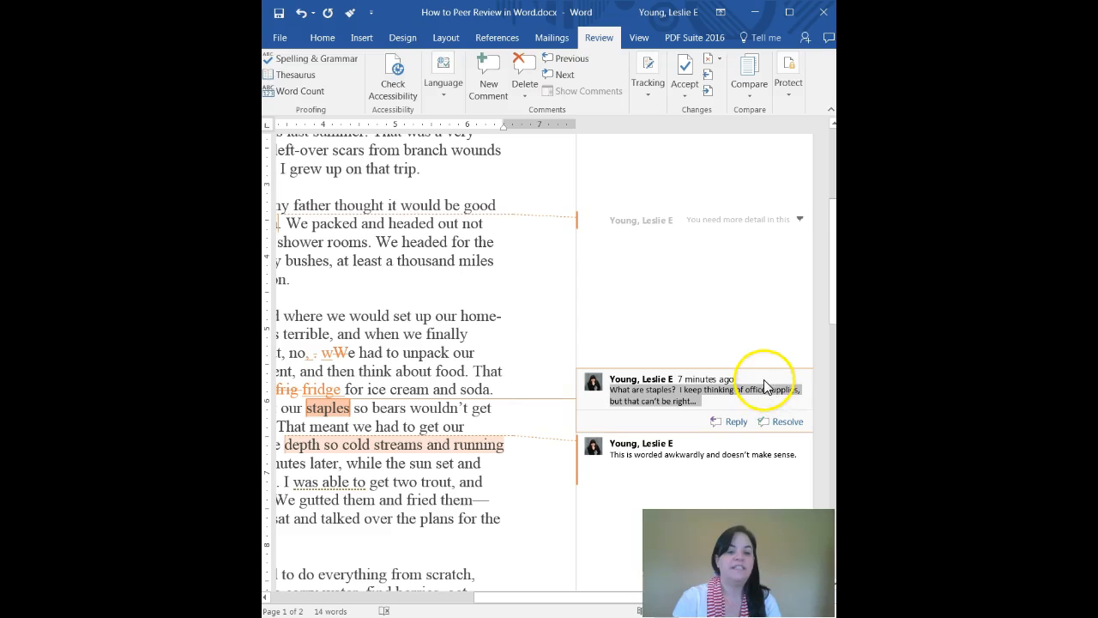
{"action": "left_click", "coordinate": [529, 65]}
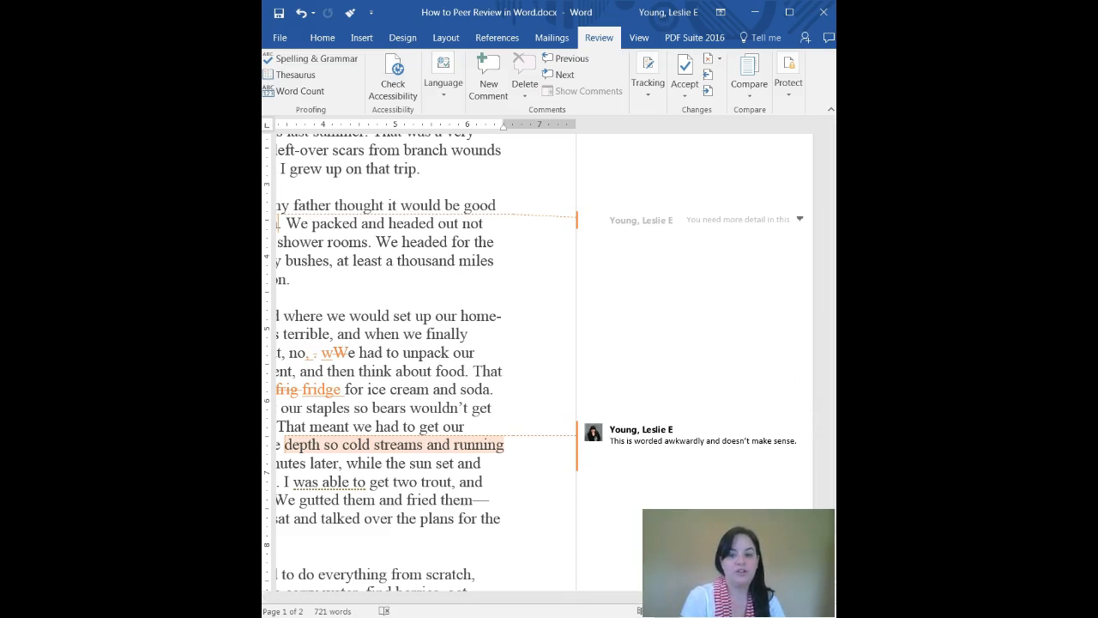
Turn Track Changes on for the document and switch it back off.
{"action": "left_click", "coordinate": [650, 99]}
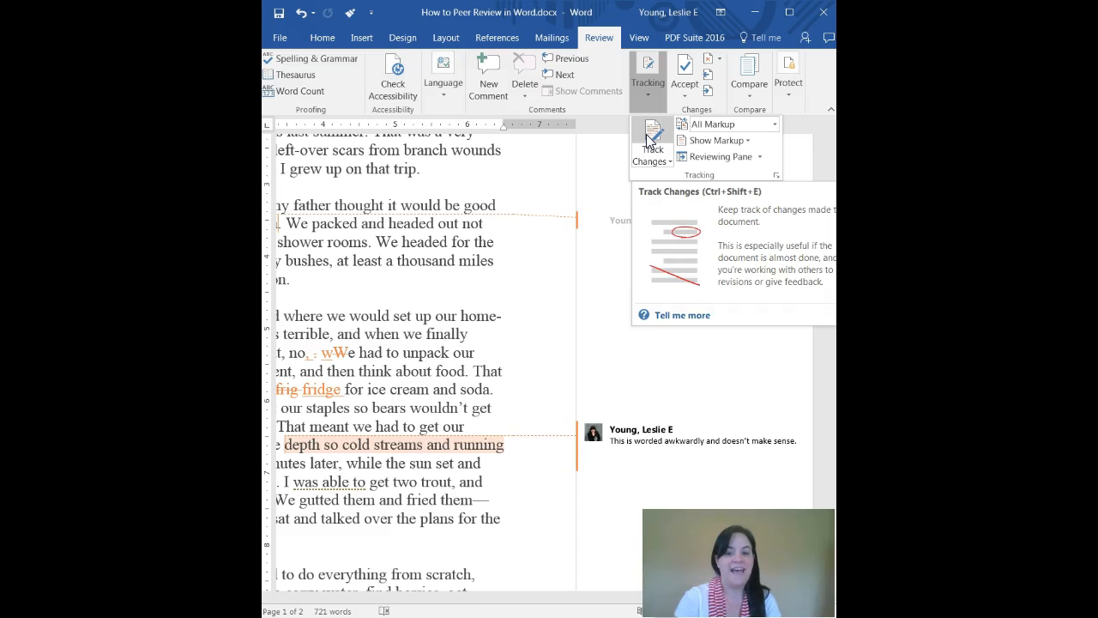
{"action": "left_click", "coordinate": [649, 140]}
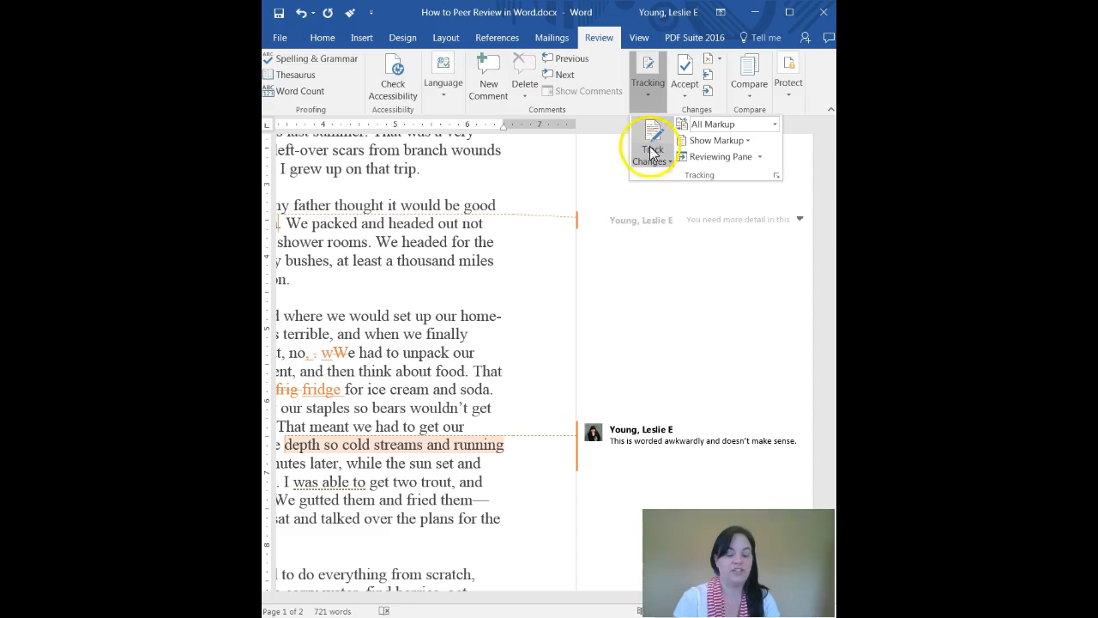
{"action": "left_click", "coordinate": [657, 134]}
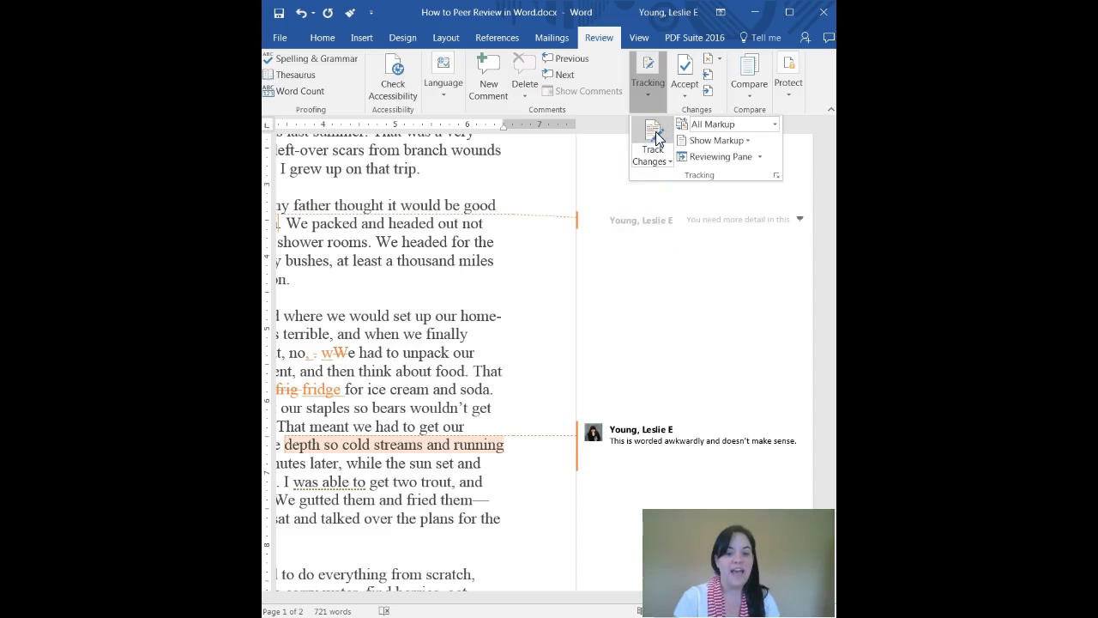